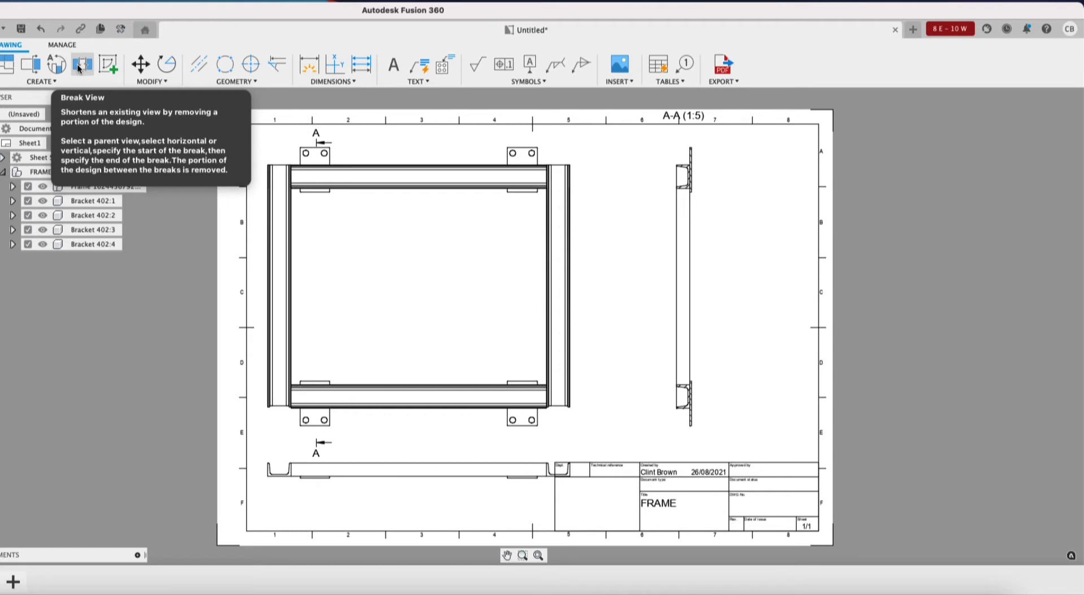
# Add a Break View to the long projected view below the front view, removing its middle portion between vertical break lines with a 6.00 gap
pyautogui.click(79, 66)
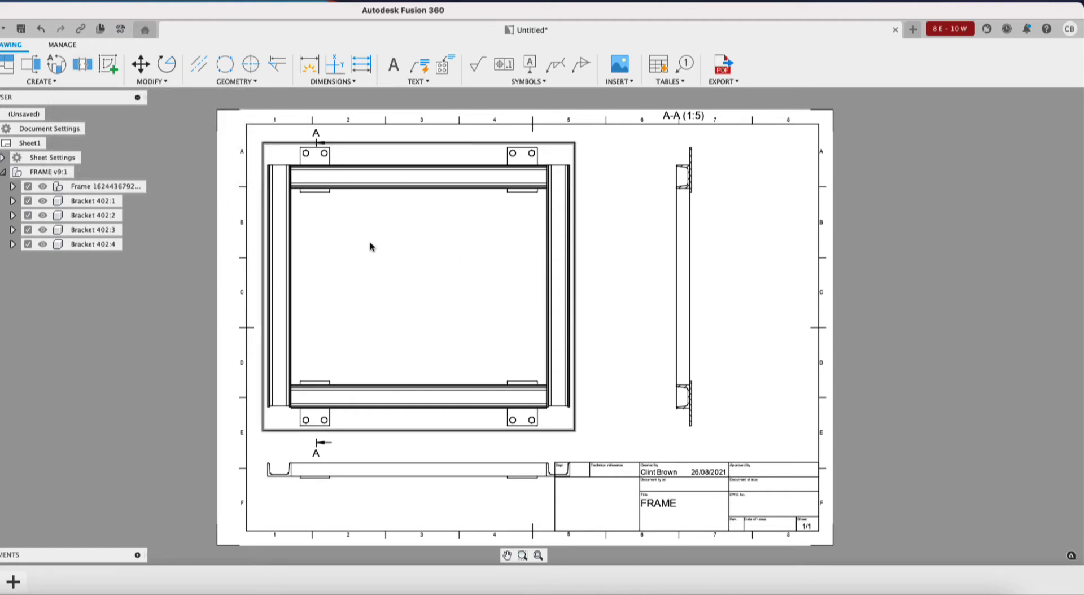
pyautogui.click(83, 63)
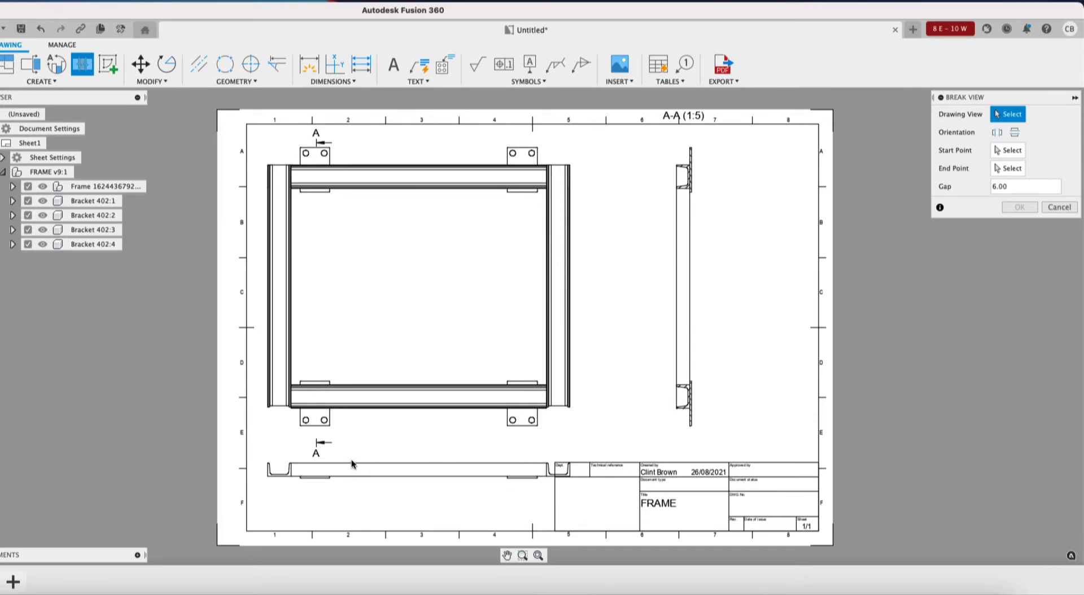
pyautogui.click(379, 473)
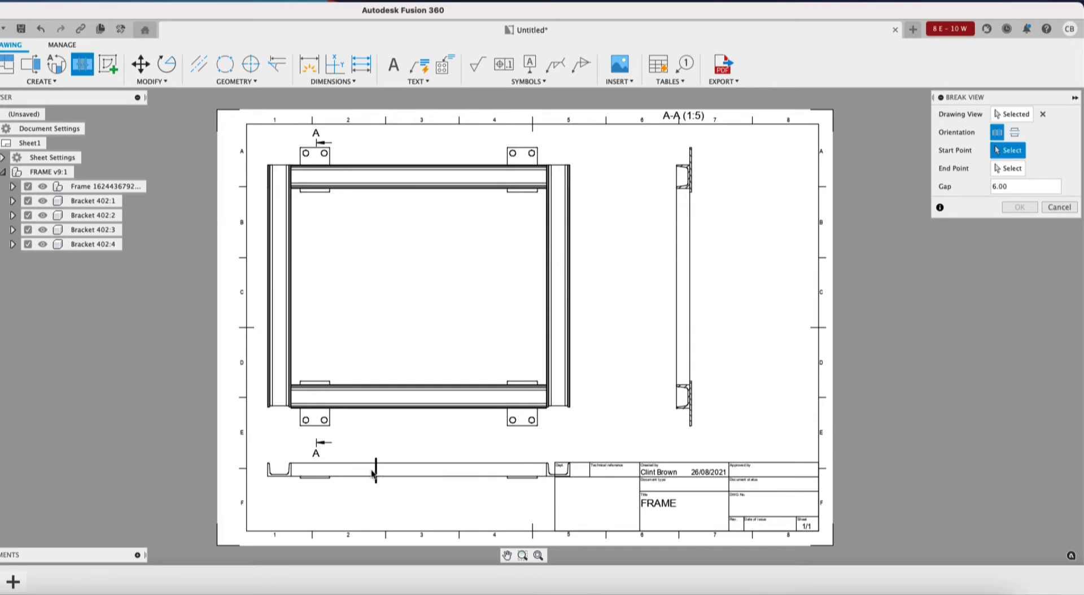
pyautogui.click(372, 473)
pyautogui.click(469, 474)
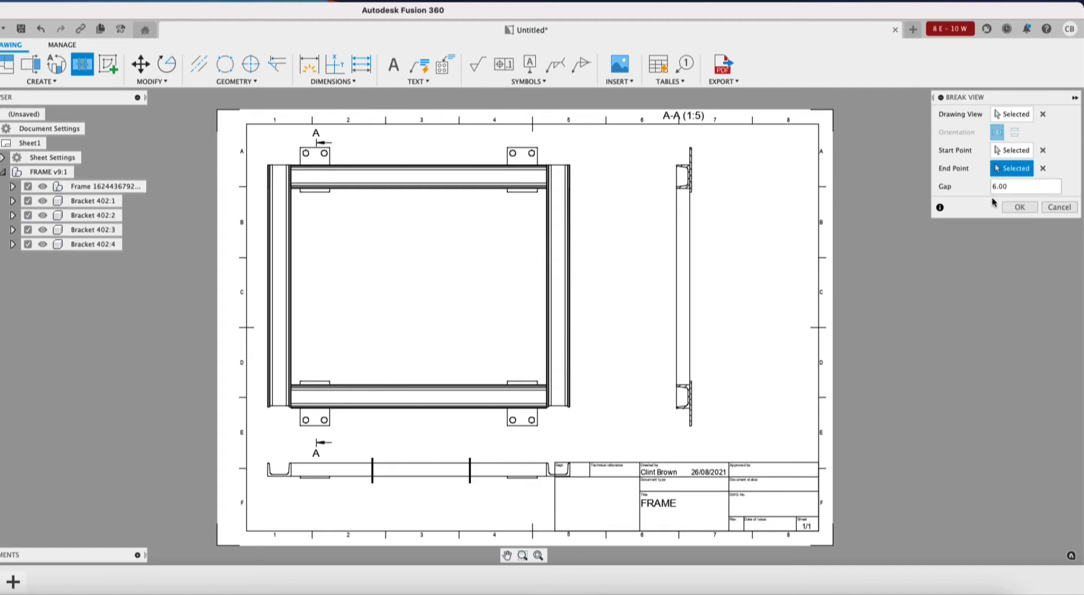
pyautogui.click(1020, 207)
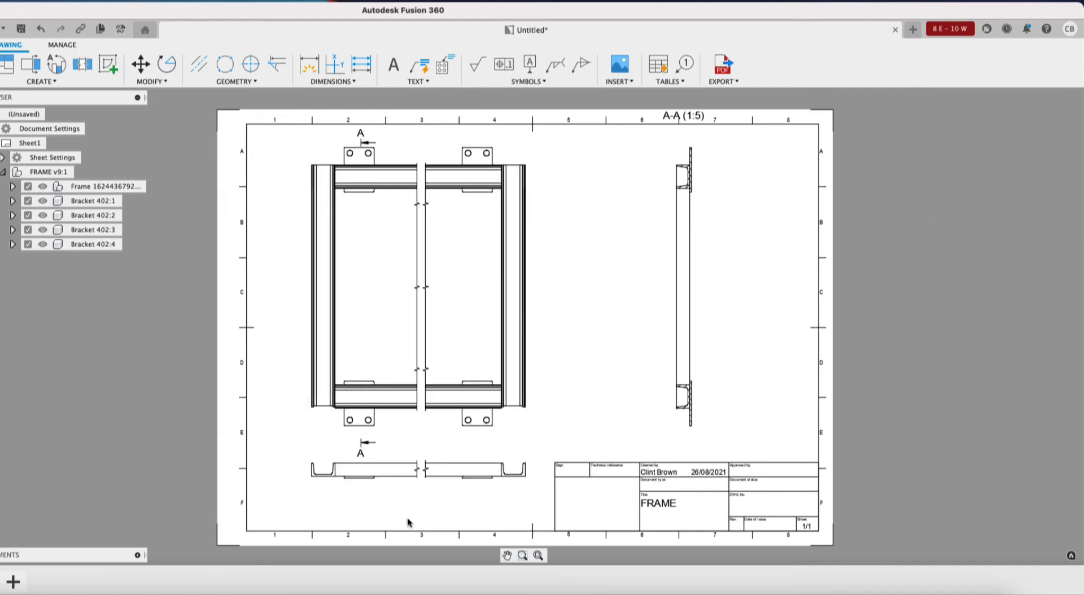
# Add a Break View to section view A-A, removing its middle portion between horizontal break lines with a 6.00 gap
pyautogui.click(82, 64)
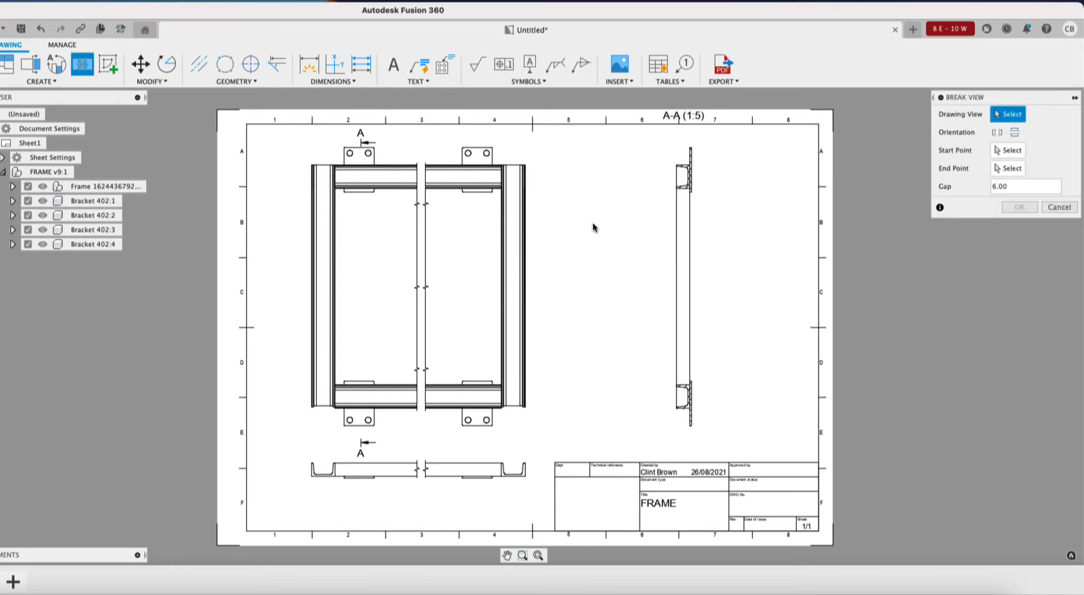
pyautogui.click(685, 234)
pyautogui.click(684, 220)
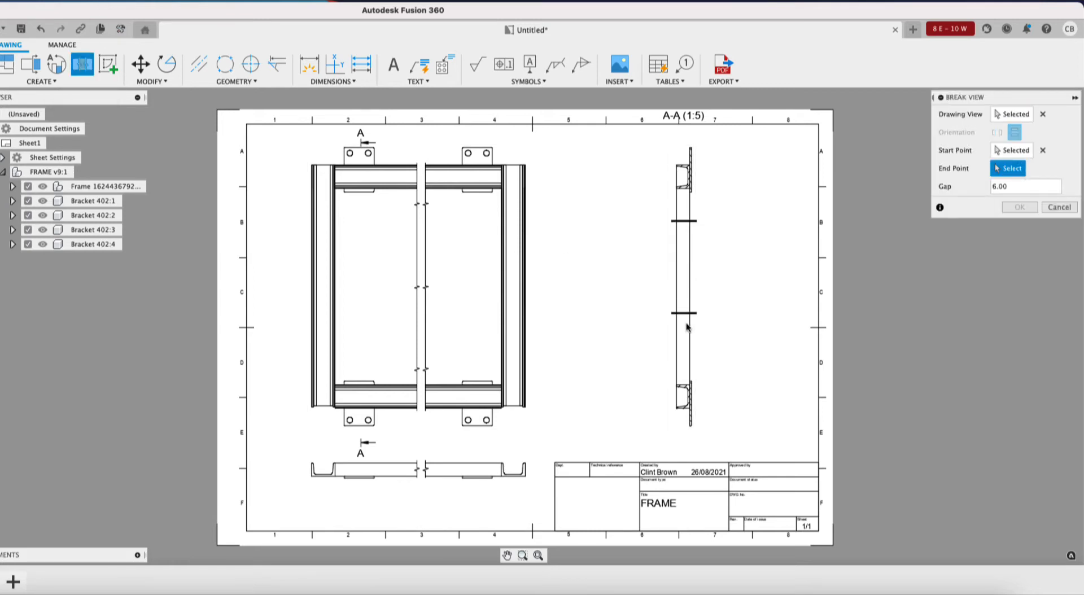
pyautogui.click(686, 325)
pyautogui.click(1016, 209)
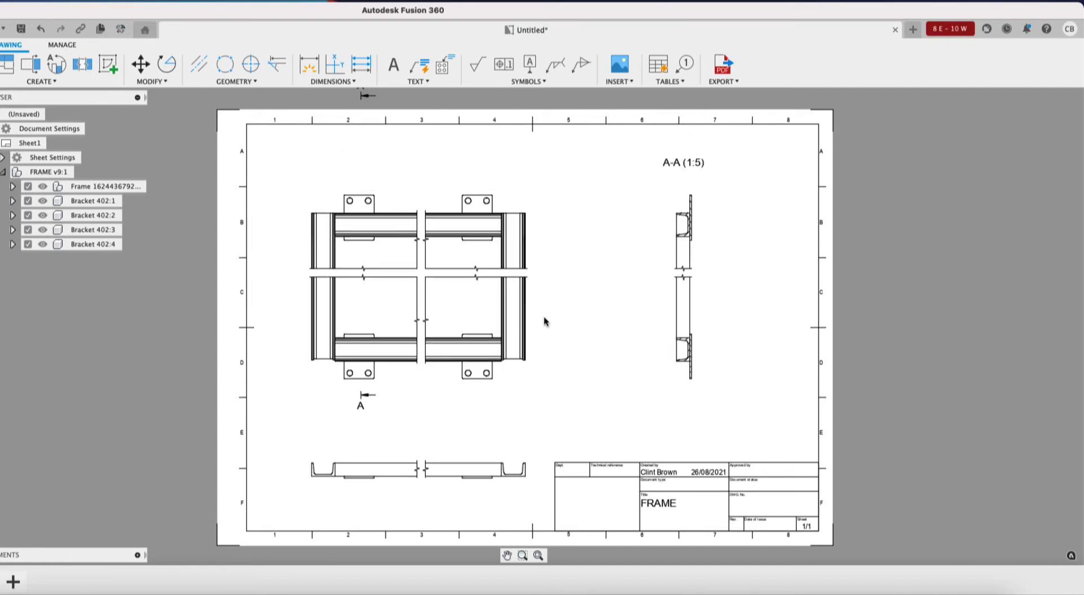
# Adjust the front view's horizontal break to remove more of its height, and slightly shift the vertical break in the view below it
pyautogui.moveTo(438, 278); pyautogui.dragTo(438, 297)
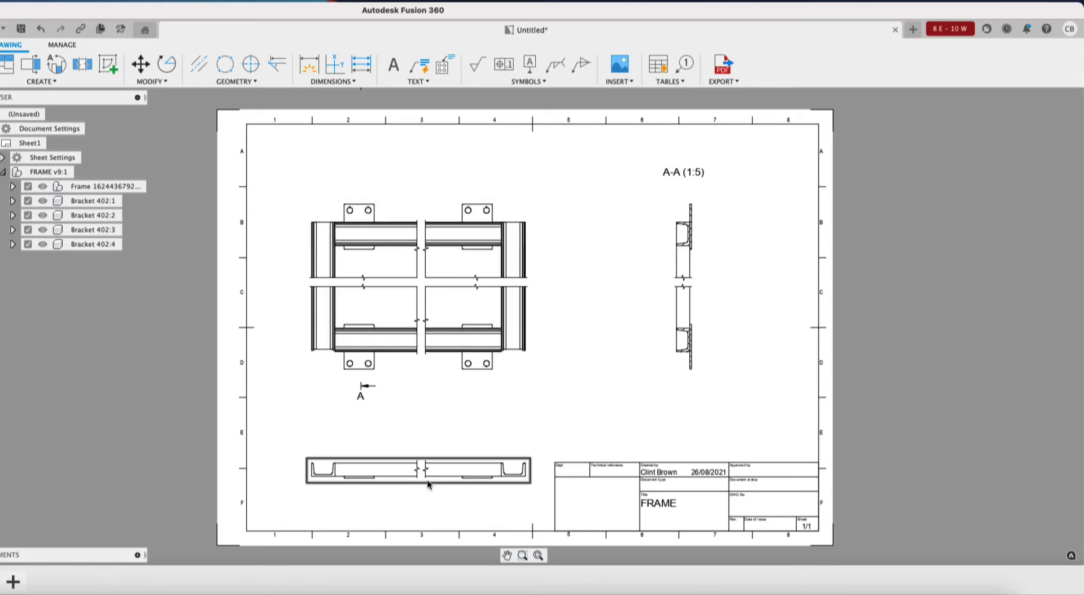
pyautogui.moveTo(417, 470); pyautogui.dragTo(420, 465)
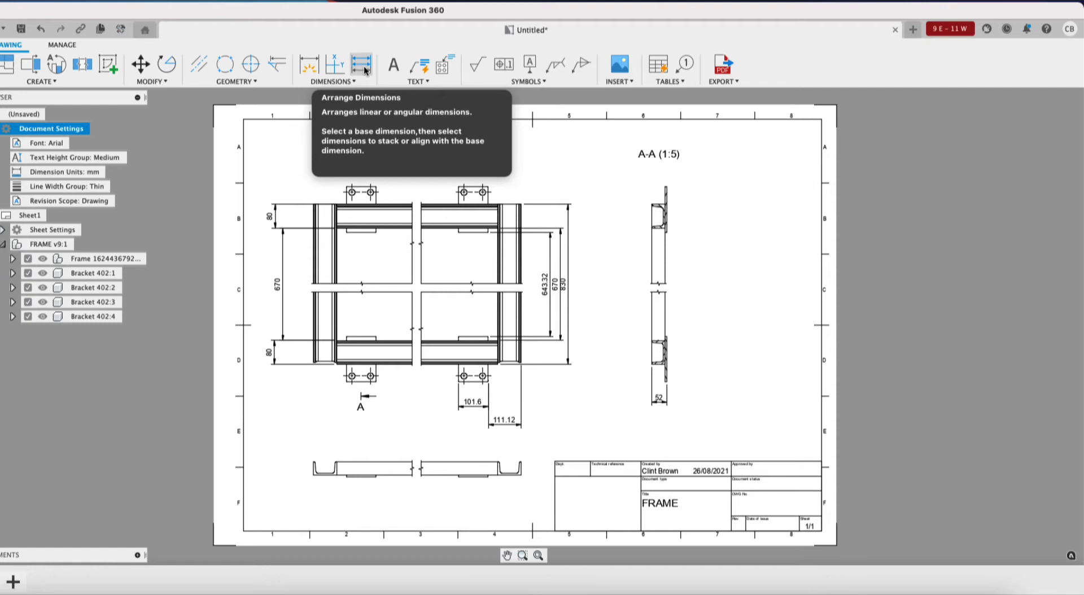
# Stack the 643.32 and right-hand 670 dimensions against the 830 base dimension with 10.50 mm spacing
pyautogui.click(364, 70)
pyautogui.scroll(3, 593, 292)
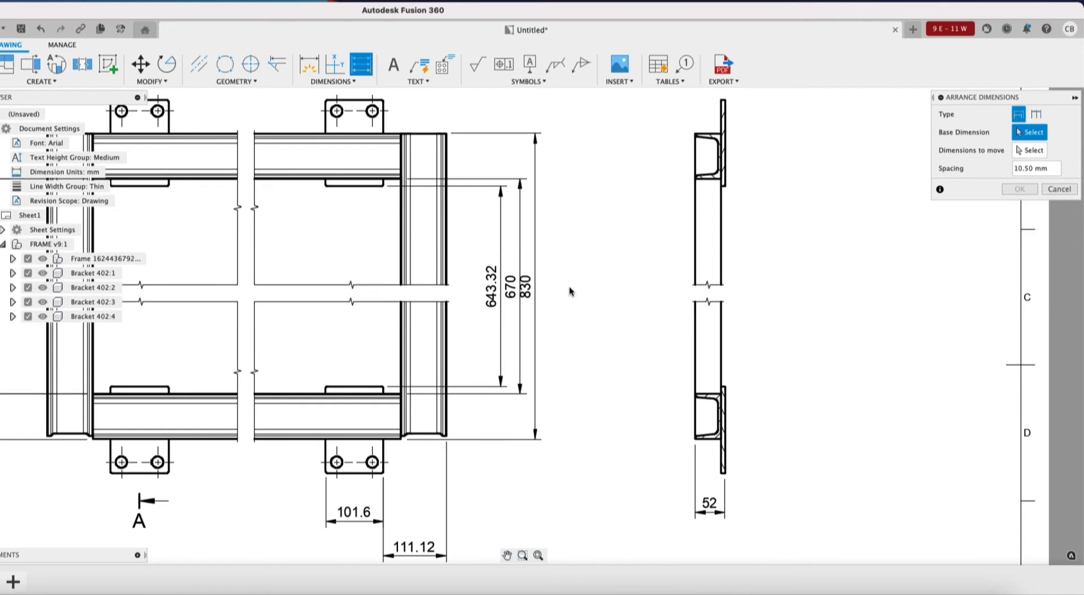
pyautogui.click(535, 248)
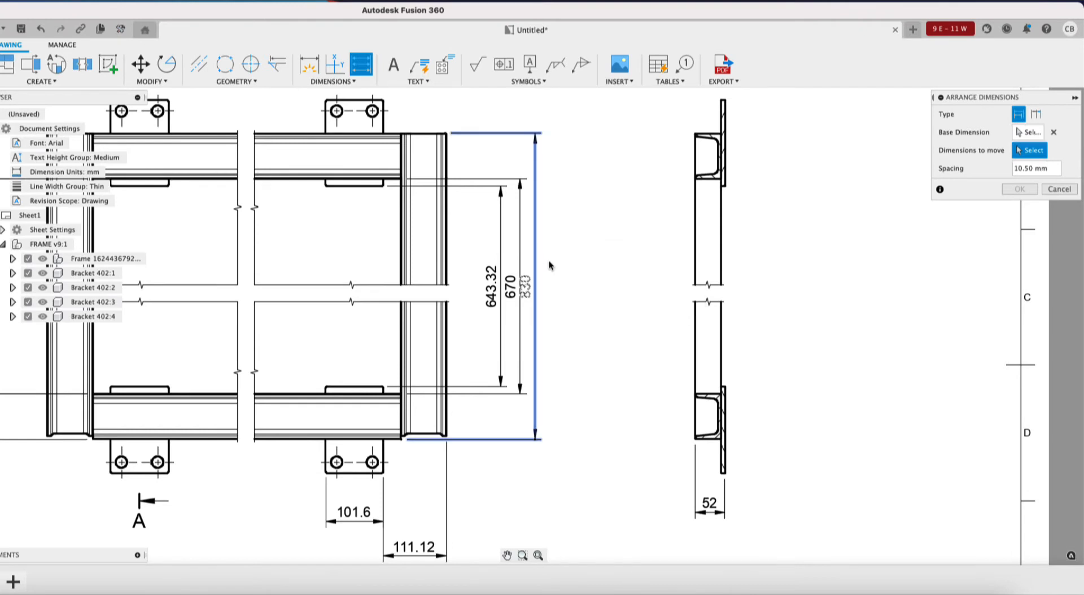
pyautogui.click(535, 239)
pyautogui.click(520, 239)
pyautogui.click(500, 241)
pyautogui.rightClick(580, 253)
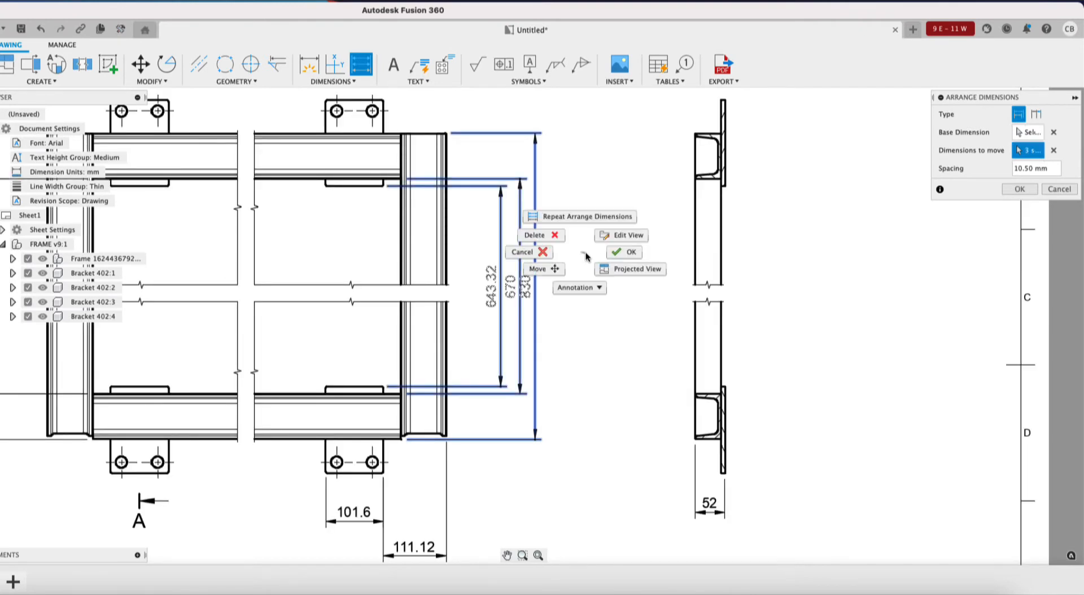
pyautogui.click(623, 254)
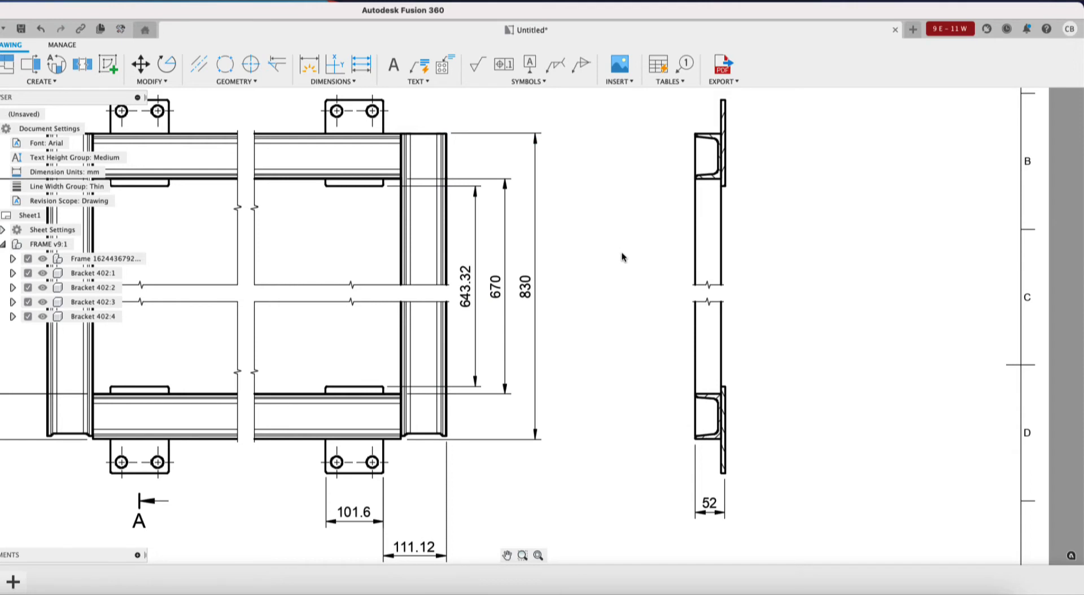
# Restack the 670 and 643.32 dimensions against the 830 base dimension with a spacing of 8 mm
pyautogui.click(536, 254)
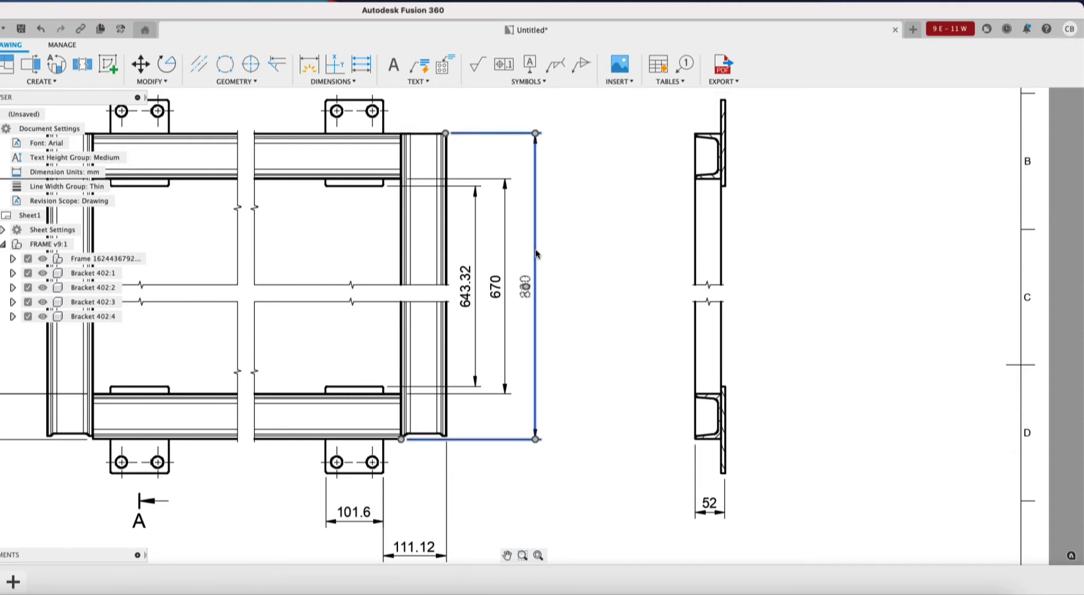
pyautogui.rightClick(536, 253)
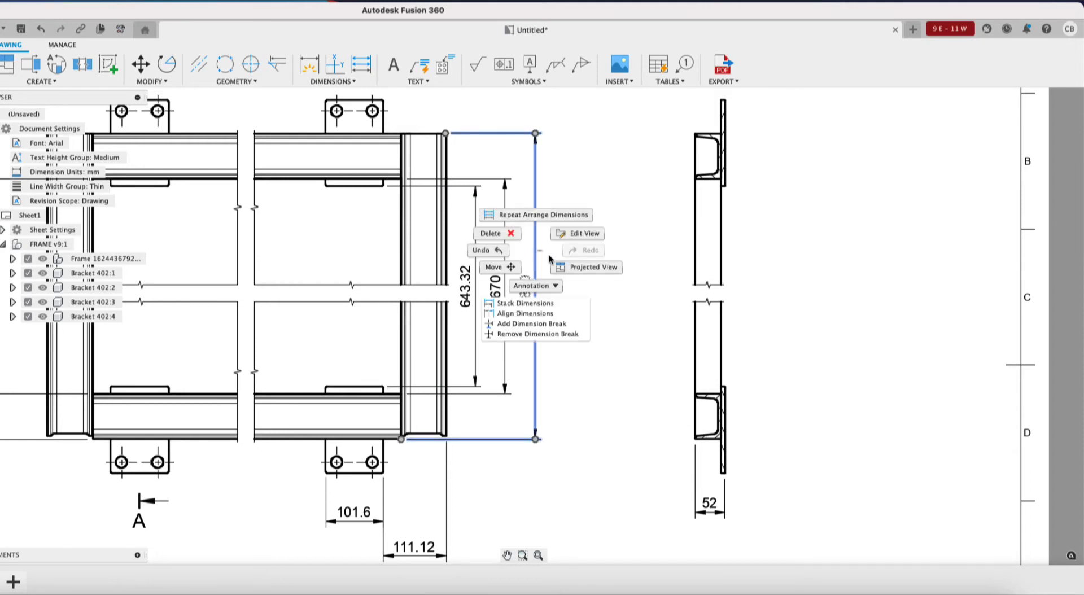
pyautogui.click(535, 305)
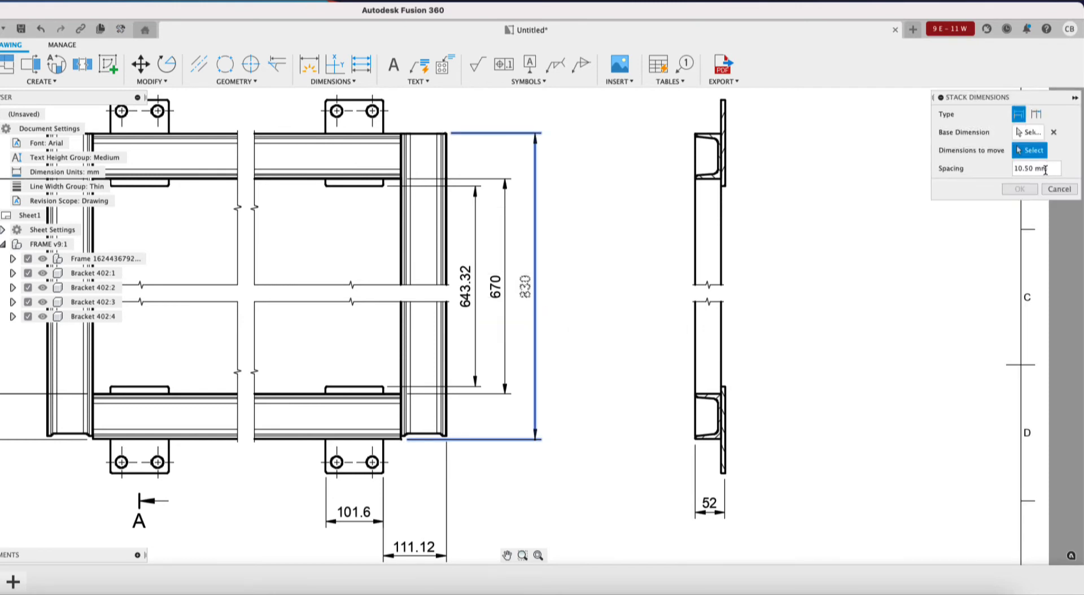
pyautogui.click(1067, 169)
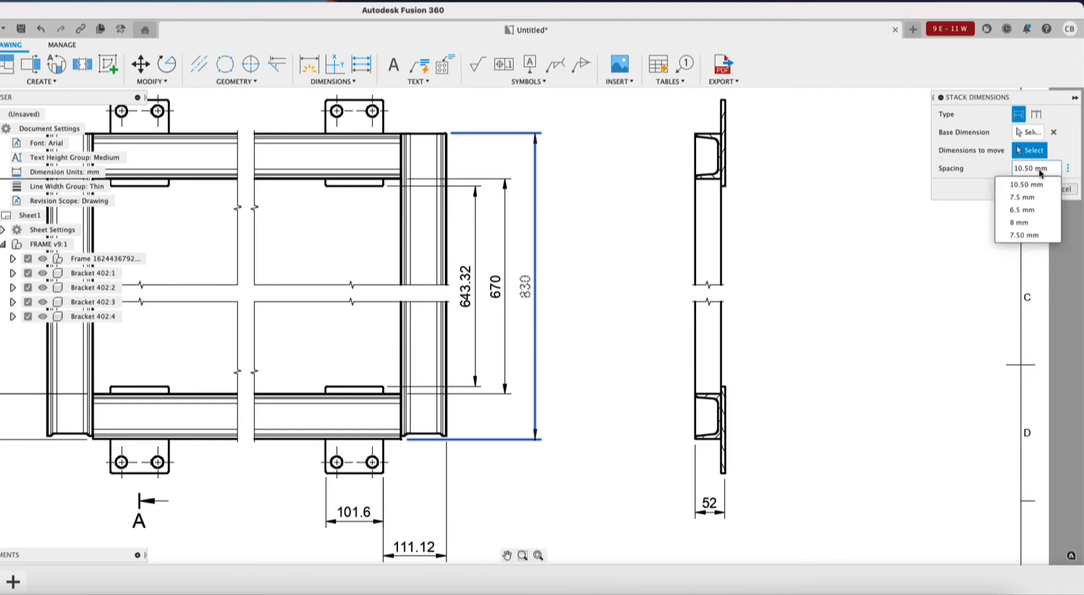
pyautogui.click(1048, 169)
pyautogui.moveTo(1049, 169); pyautogui.dragTo(994, 171)
pyautogui.write('8')
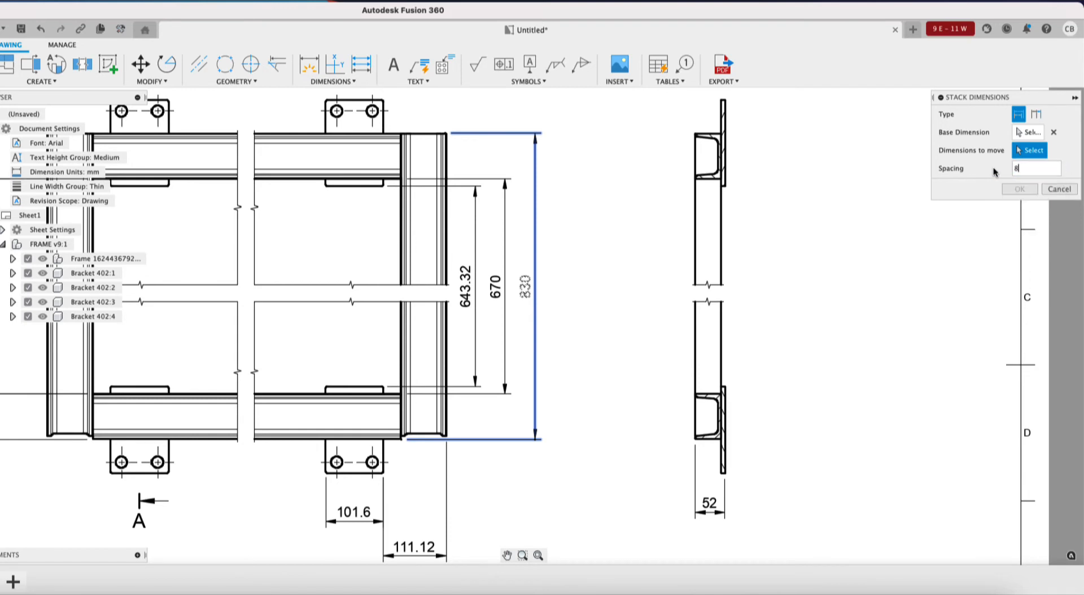
pyautogui.click(504, 261)
pyautogui.click(476, 256)
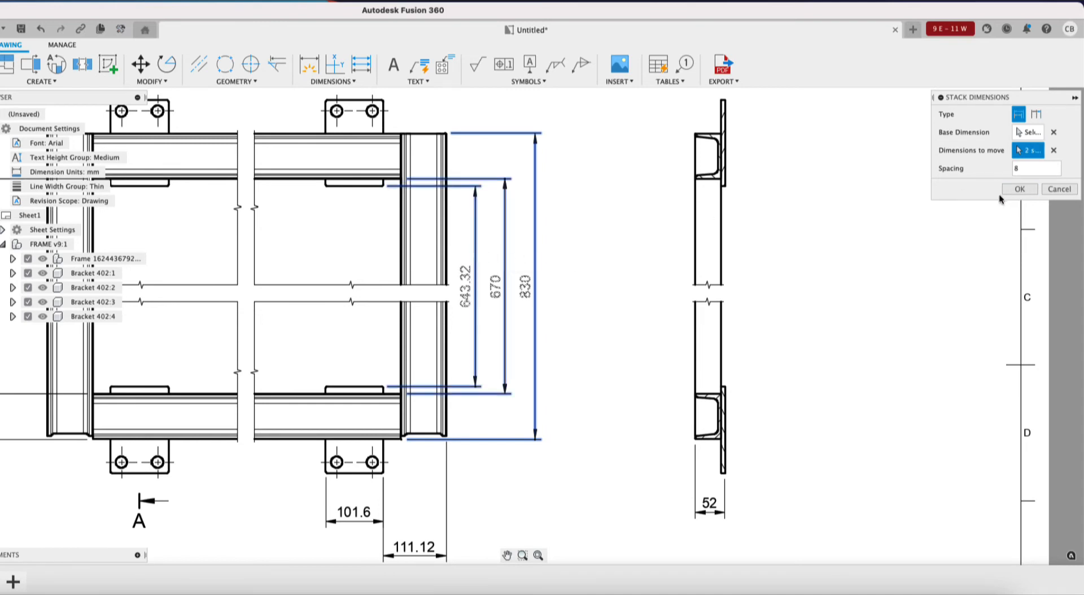
pyautogui.click(1019, 189)
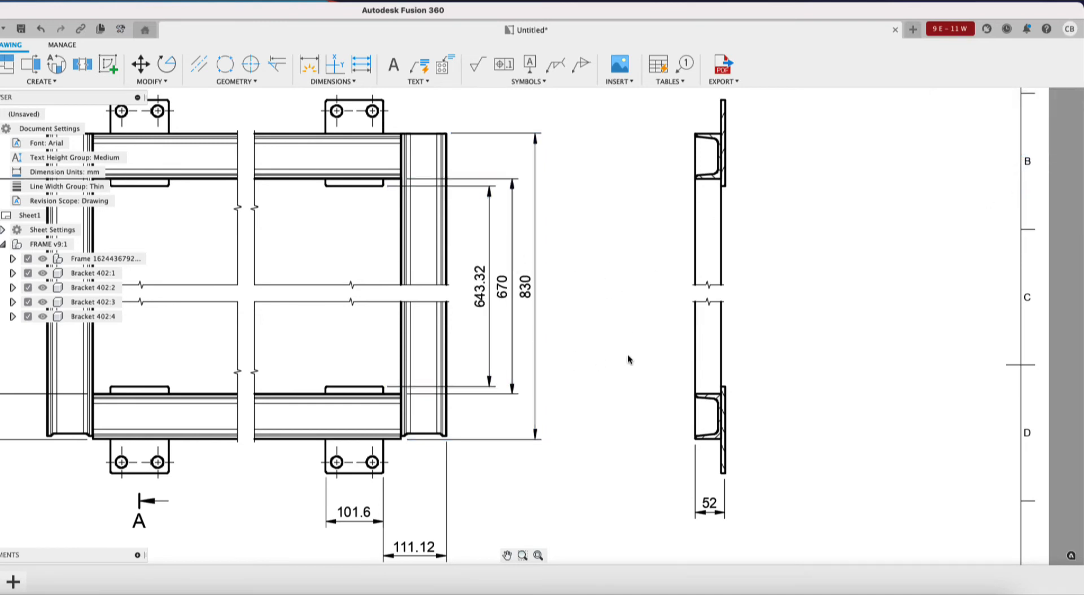
# Align the two 80 mm dimensions beside the front view with the 670 base dimension between them
pyautogui.scroll(-3, 604, 375)
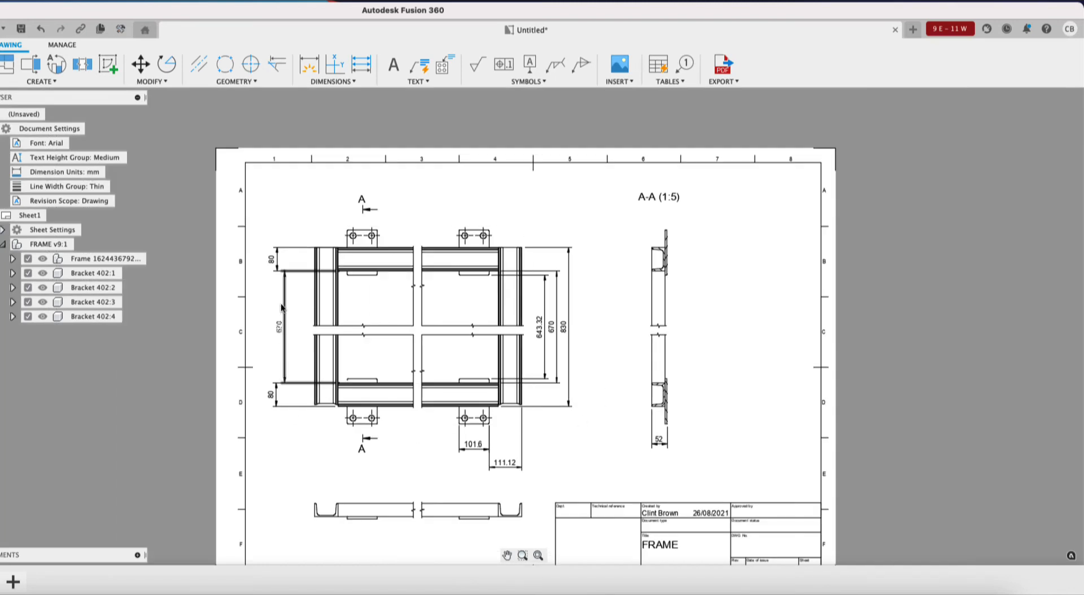
pyautogui.scroll(2, 476, 272)
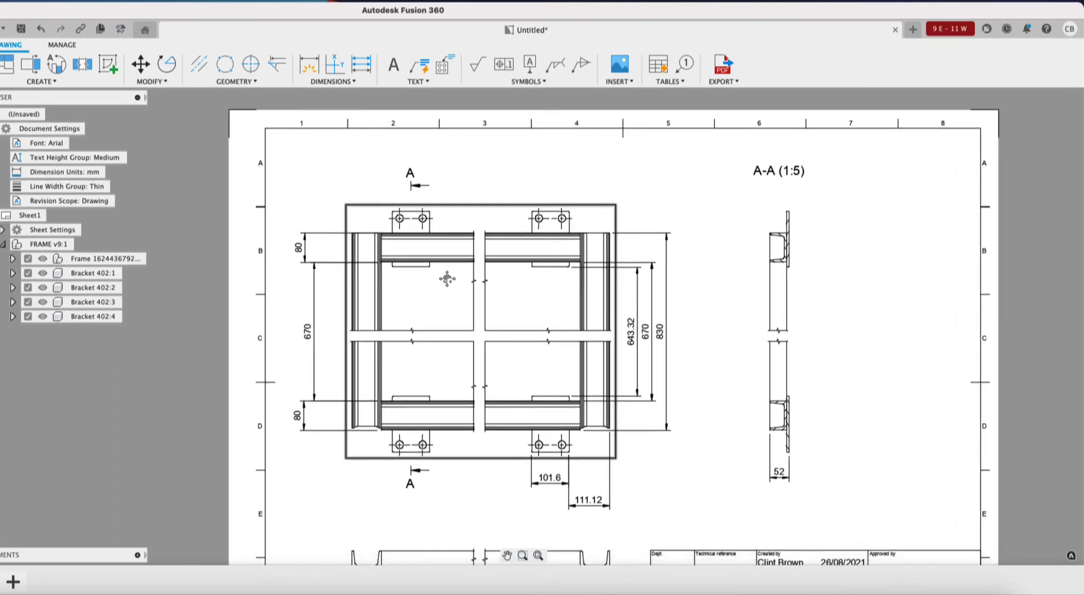
pyautogui.click(362, 64)
pyautogui.click(363, 321)
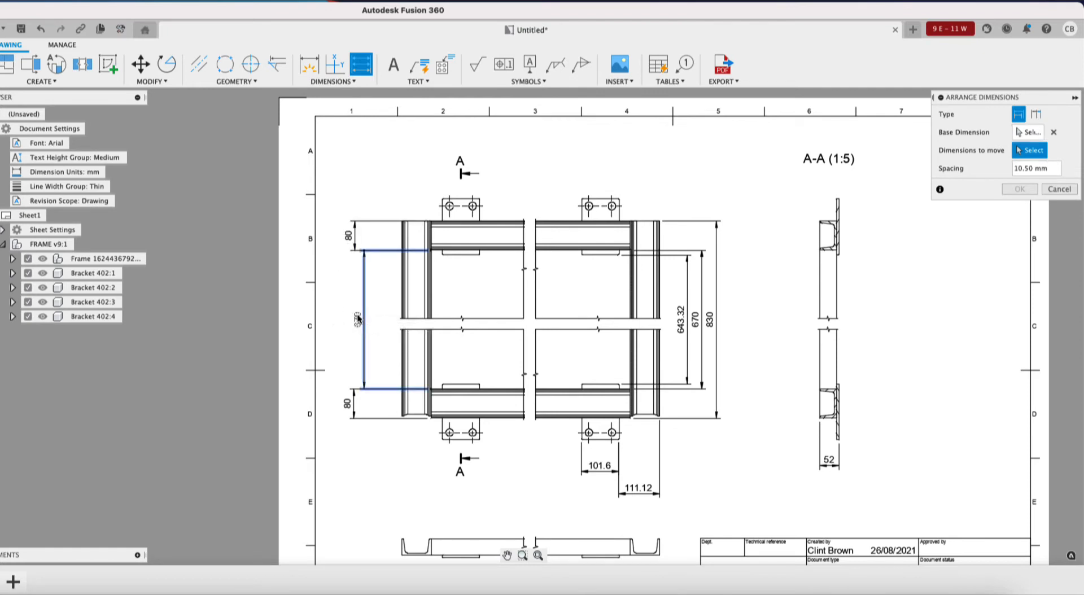
pyautogui.click(1036, 114)
pyautogui.moveTo(370, 206); pyautogui.dragTo(348, 448)
pyautogui.rightClick(351, 449)
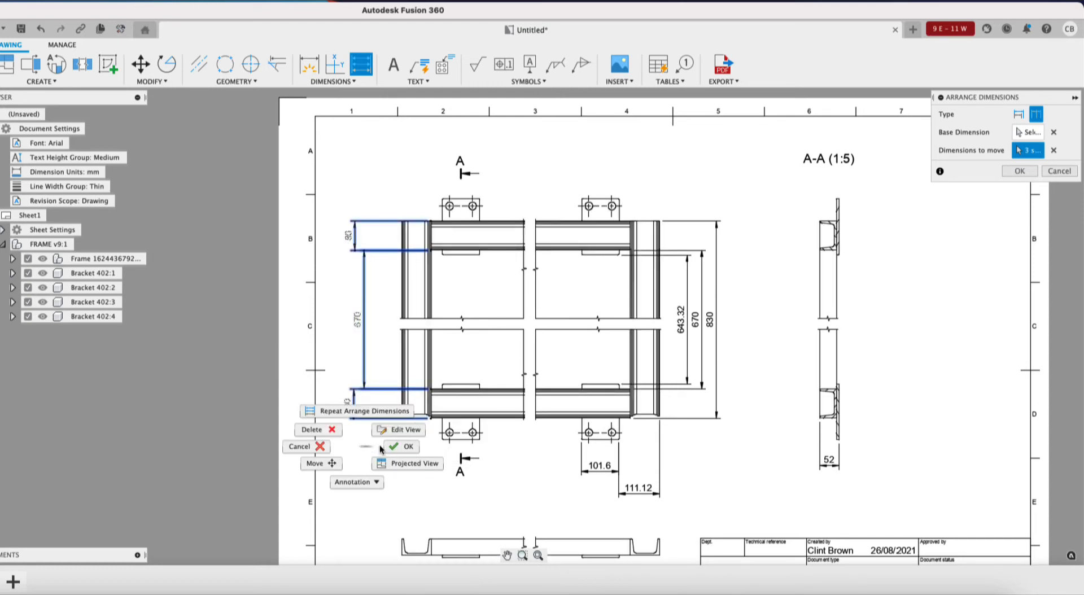
pyautogui.click(381, 451)
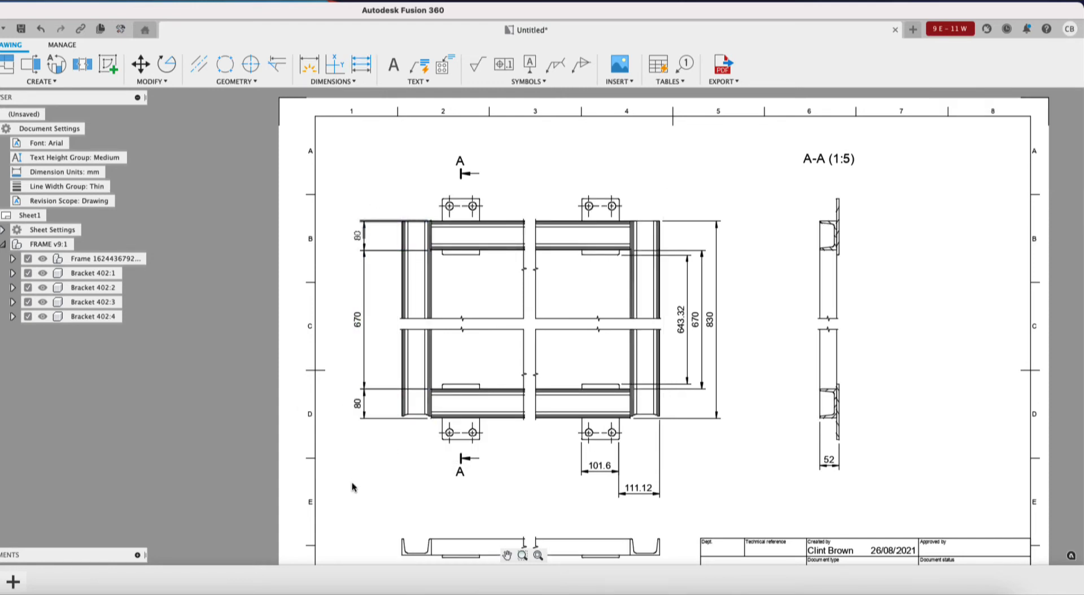
# Align the 111.12 dimension and the section view's 52 dimension with the 101.6 base dimension
pyautogui.moveTo(674, 484); pyautogui.dragTo(593, 443, button='middle')
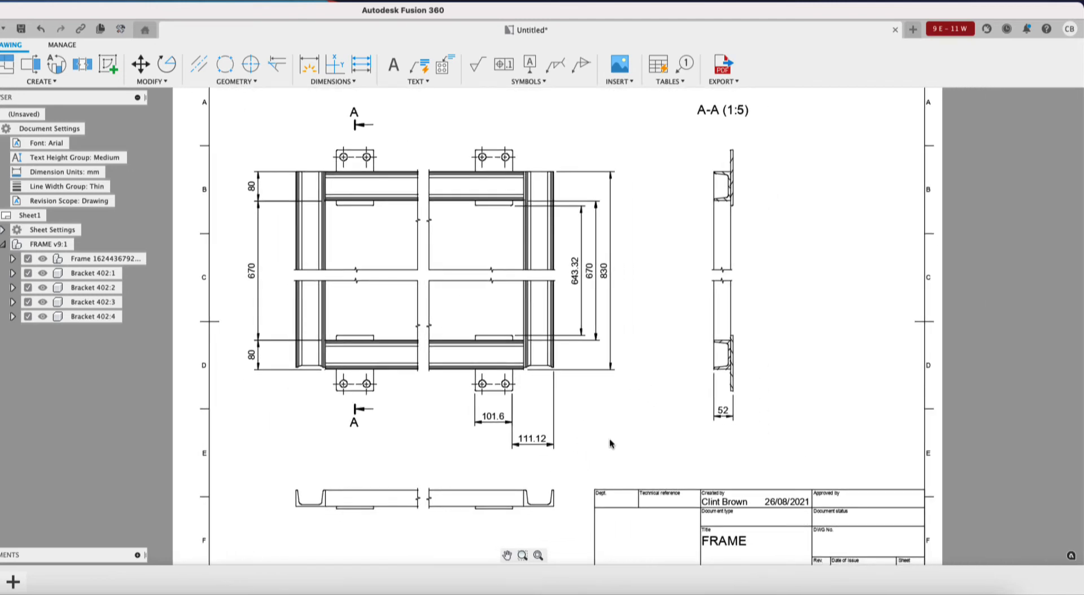
pyautogui.click(361, 63)
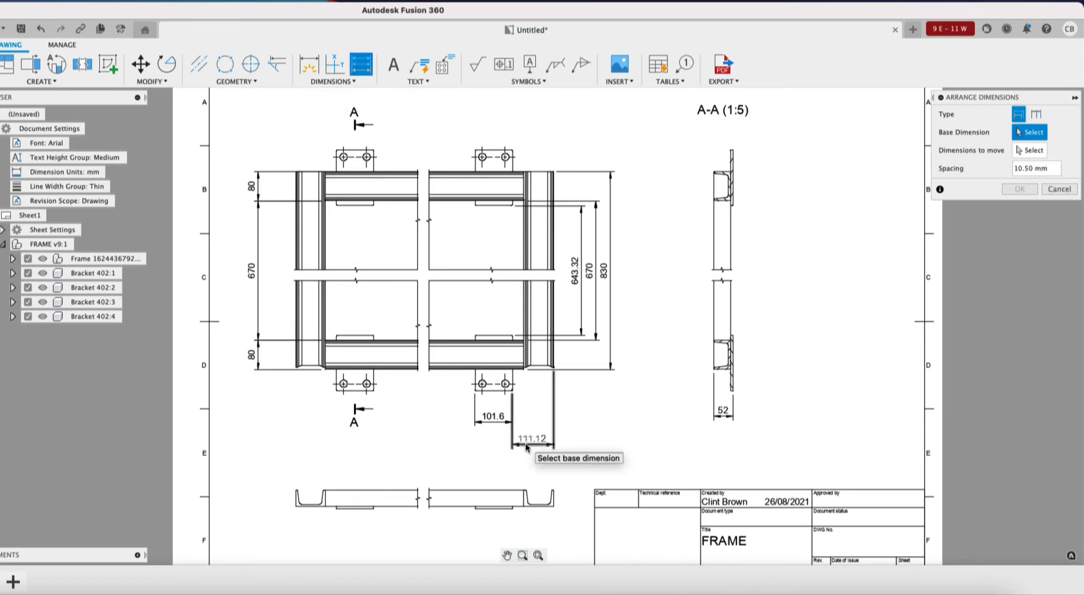
pyautogui.click(494, 422)
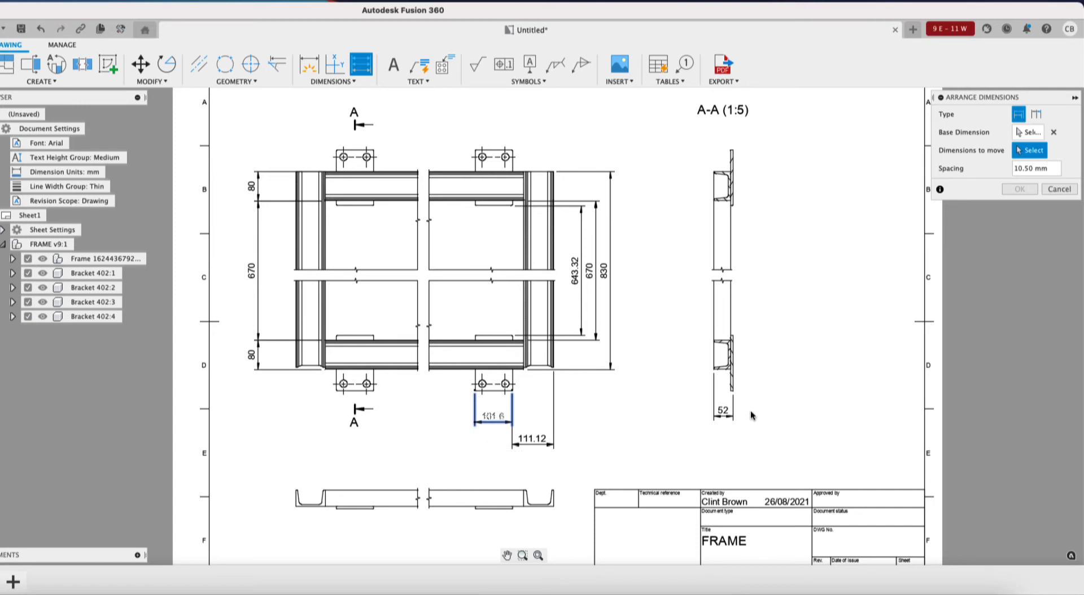
pyautogui.click(1035, 114)
pyautogui.moveTo(773, 398); pyautogui.dragTo(445, 461)
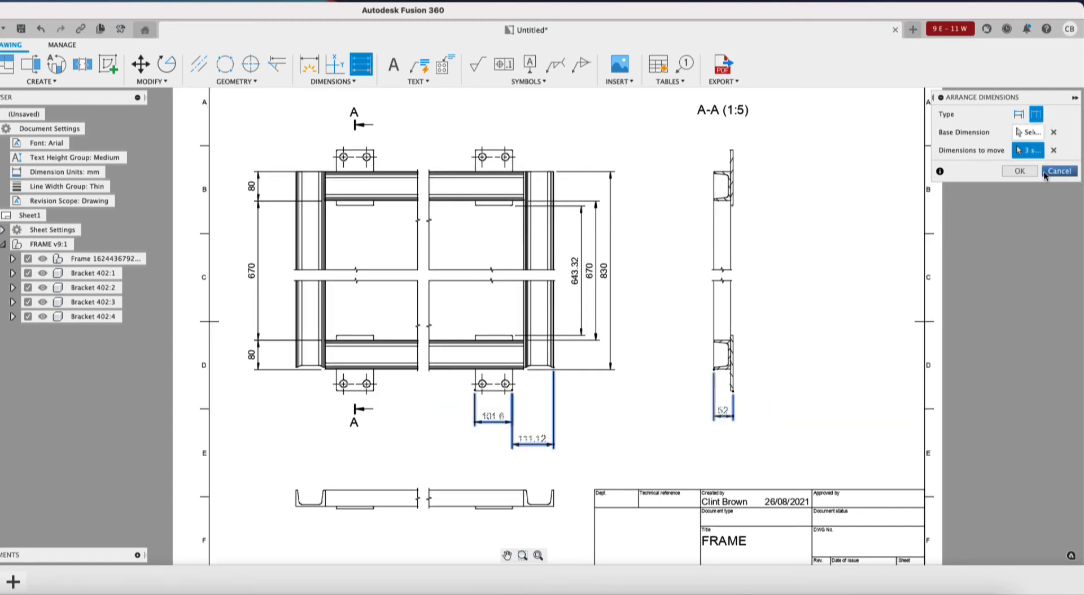
pyautogui.click(1024, 171)
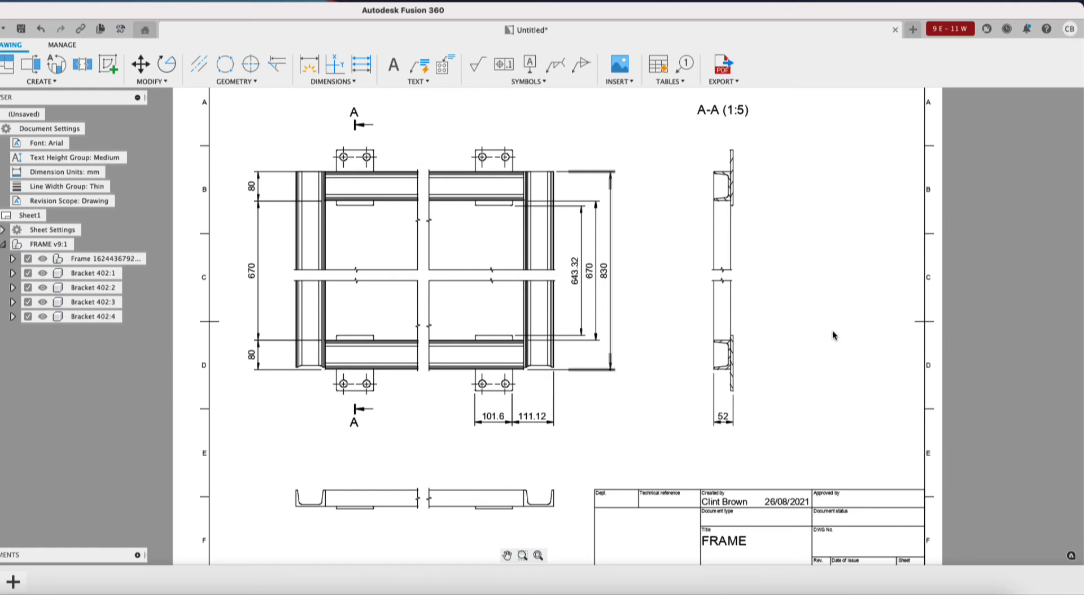
# Set the drawing's dimension units to ft with the Architectural format
pyautogui.doubleClick(85, 173)
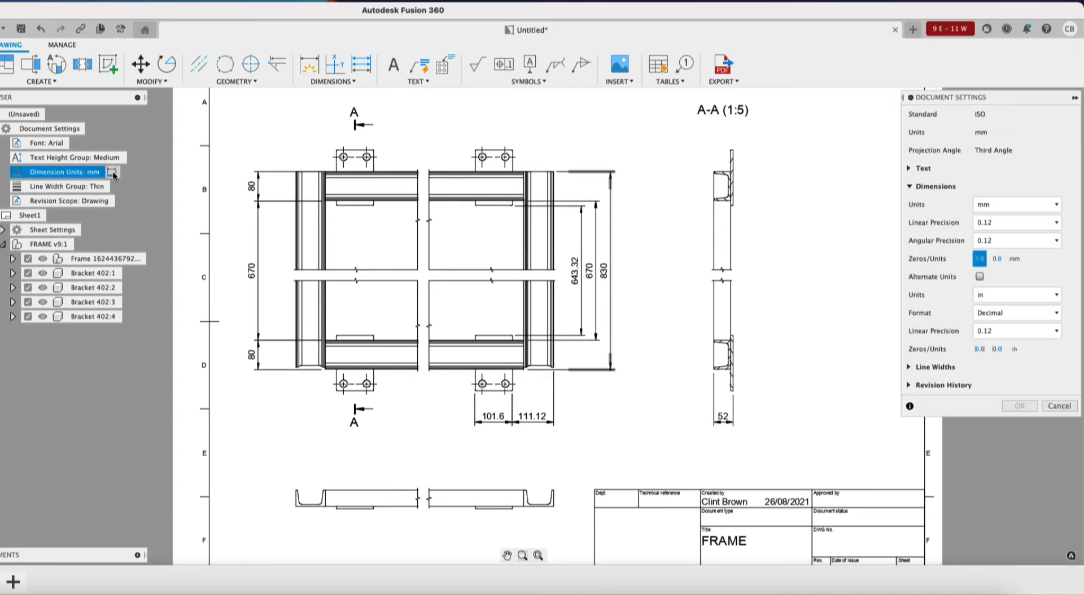
pyautogui.click(1028, 207)
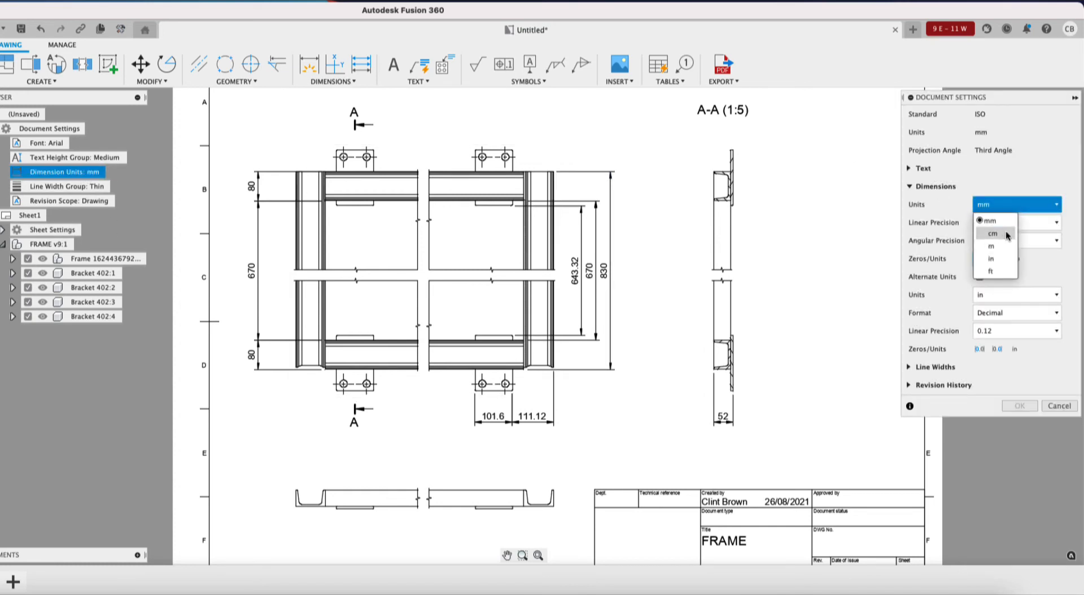
pyautogui.click(999, 272)
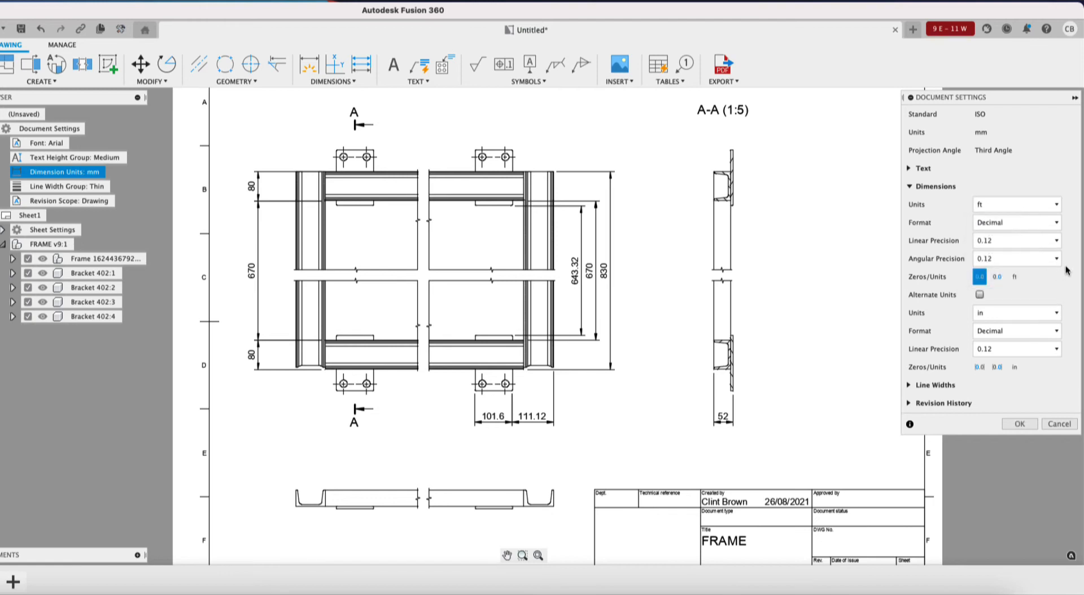
pyautogui.click(1026, 223)
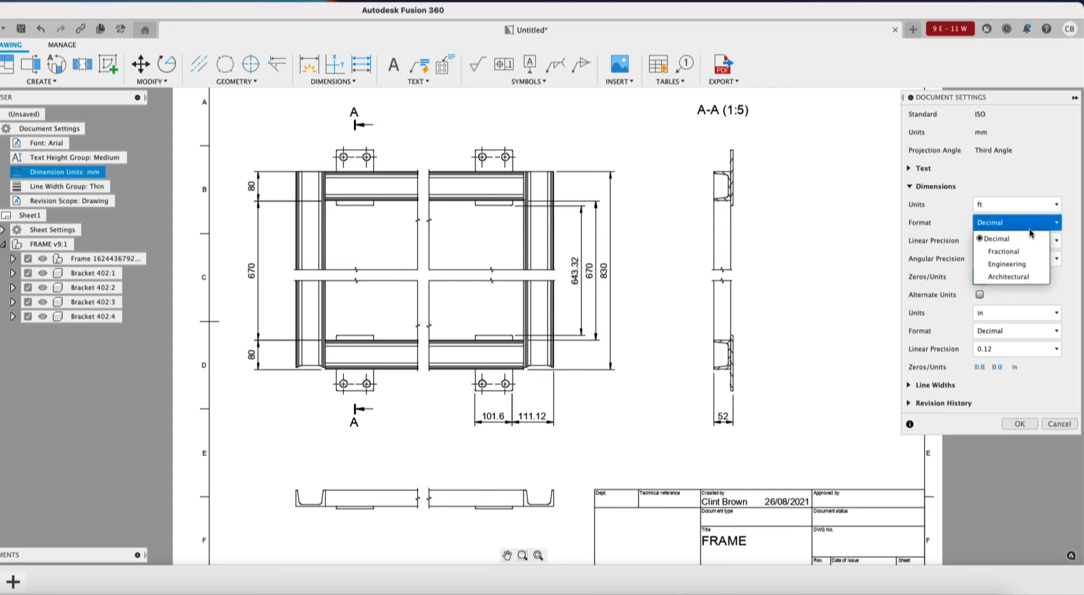
pyautogui.click(1022, 277)
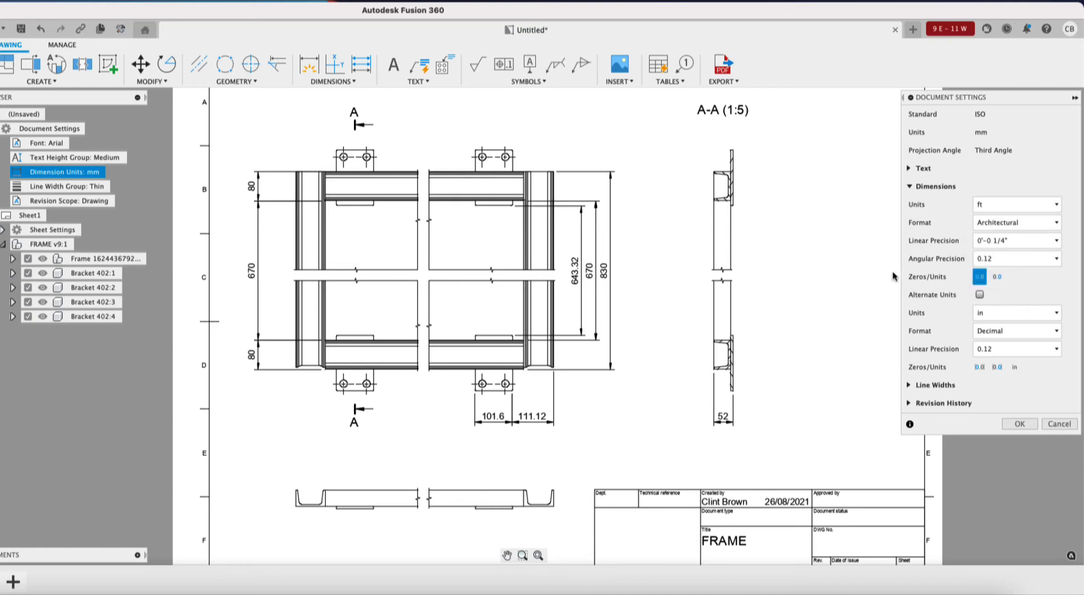
pyautogui.click(1018, 424)
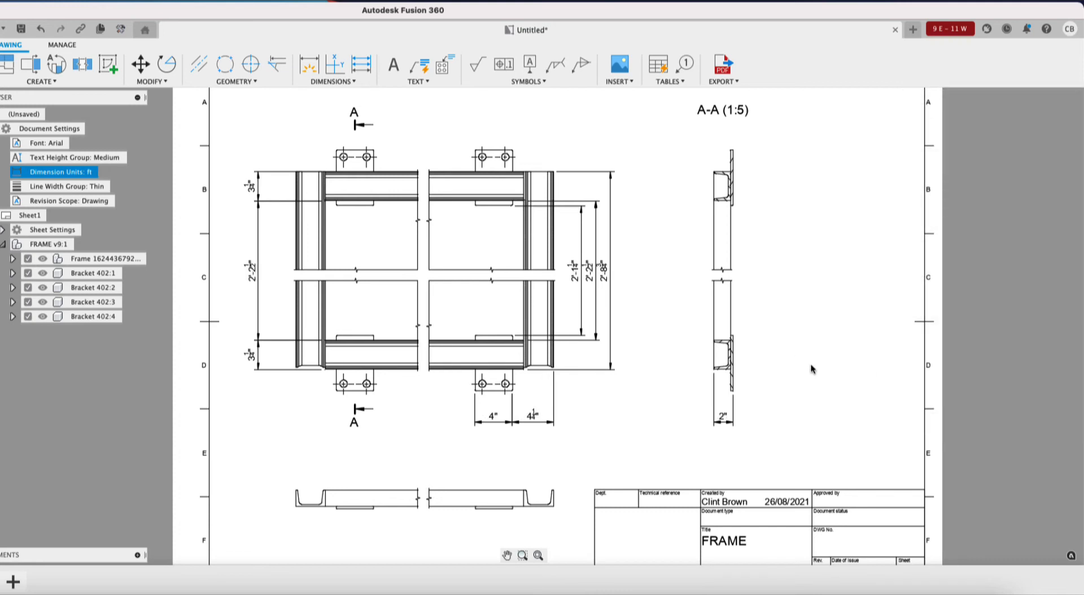
# Change the drawing's dimension units to in with the Fractional format
pyautogui.scroll(5, 618, 265)
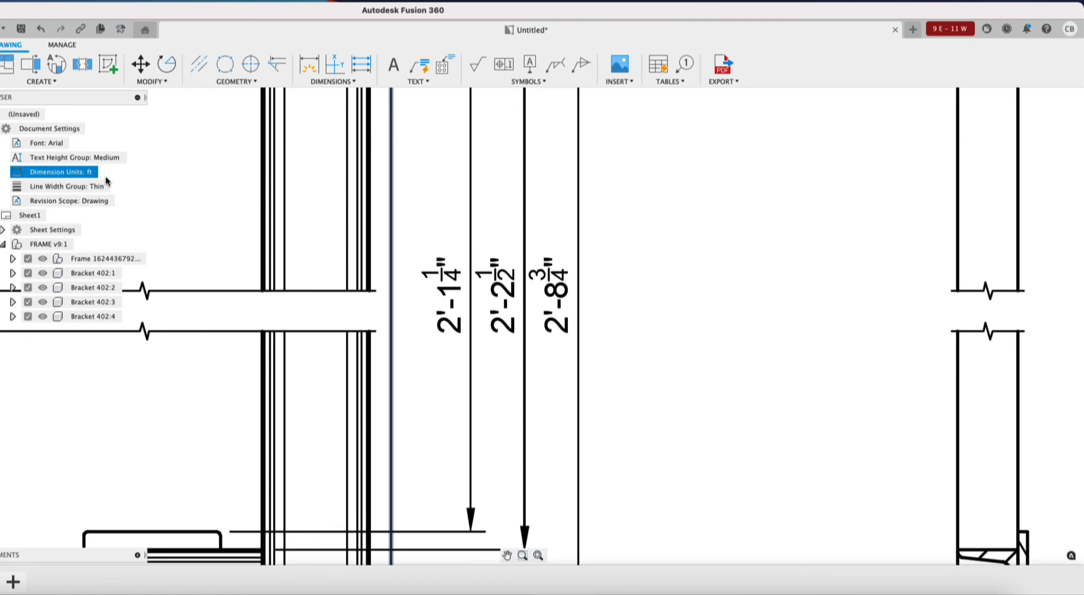
pyautogui.click(105, 173)
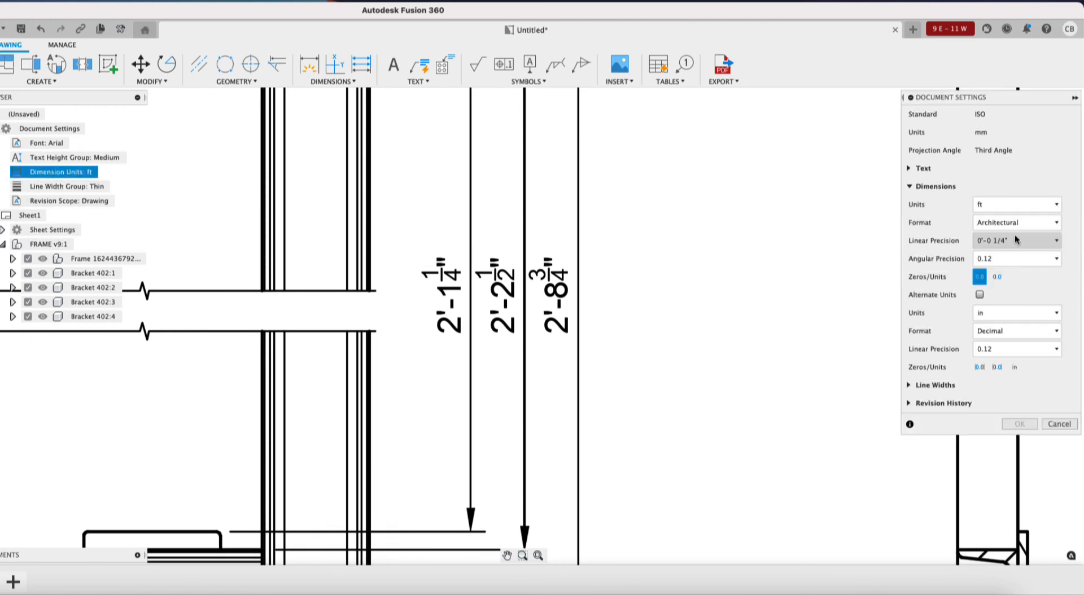
pyautogui.click(1013, 205)
pyautogui.click(996, 258)
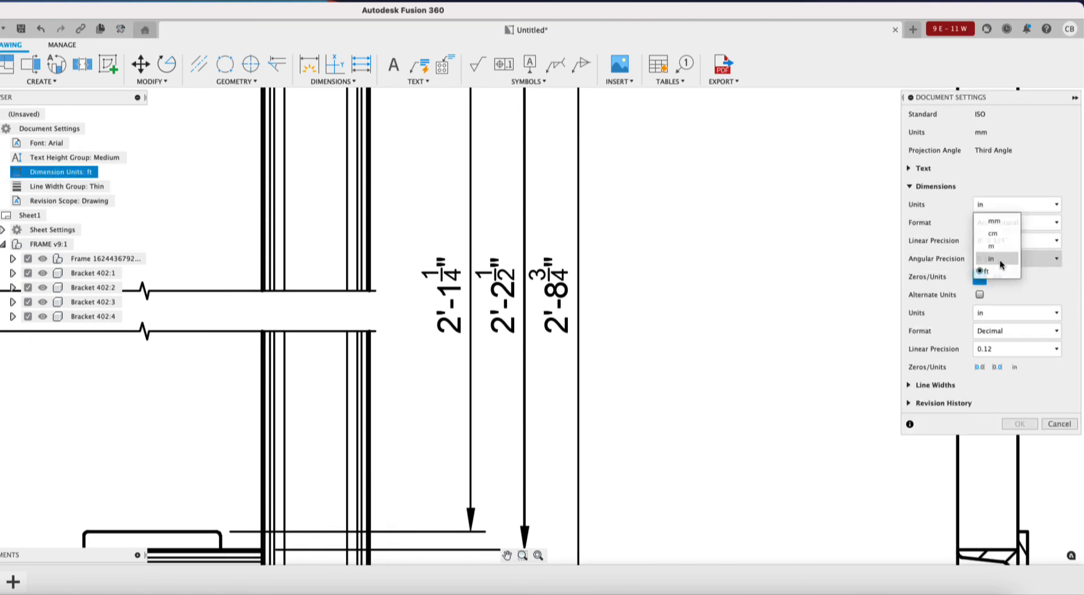
pyautogui.click(1037, 227)
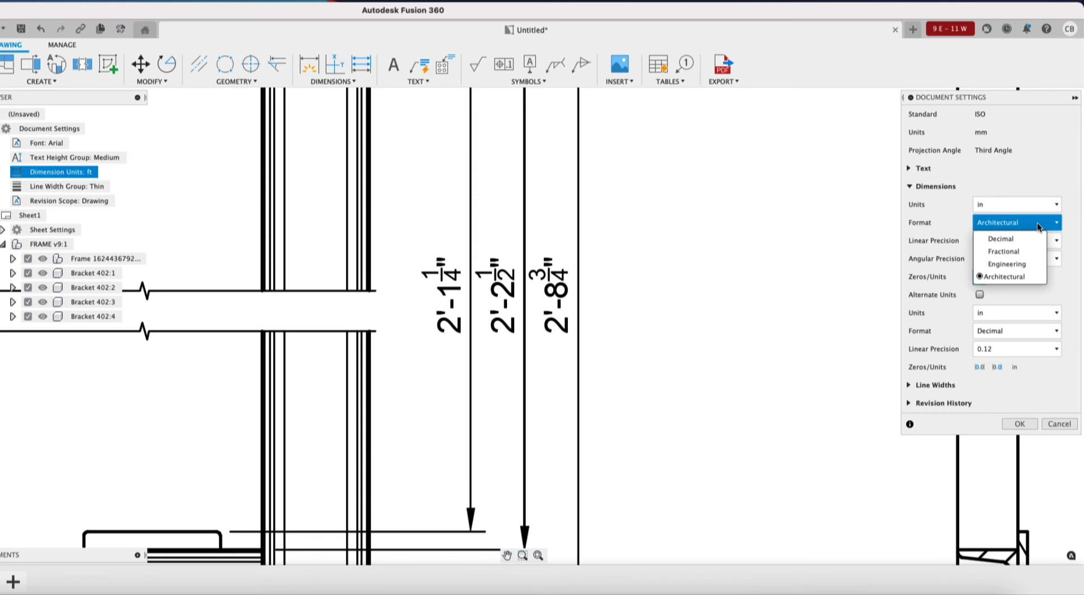
pyautogui.click(1025, 253)
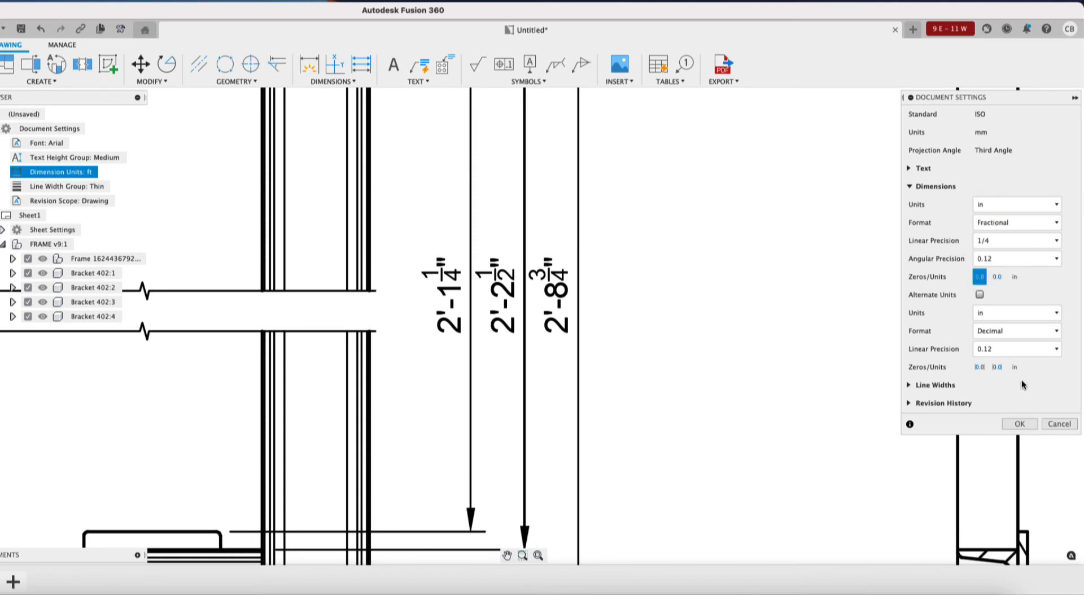
pyautogui.click(1020, 423)
# Turn on the unit abbreviation for the drawing's fractional inch dimensions
pyautogui.scroll(-5, 704, 372)
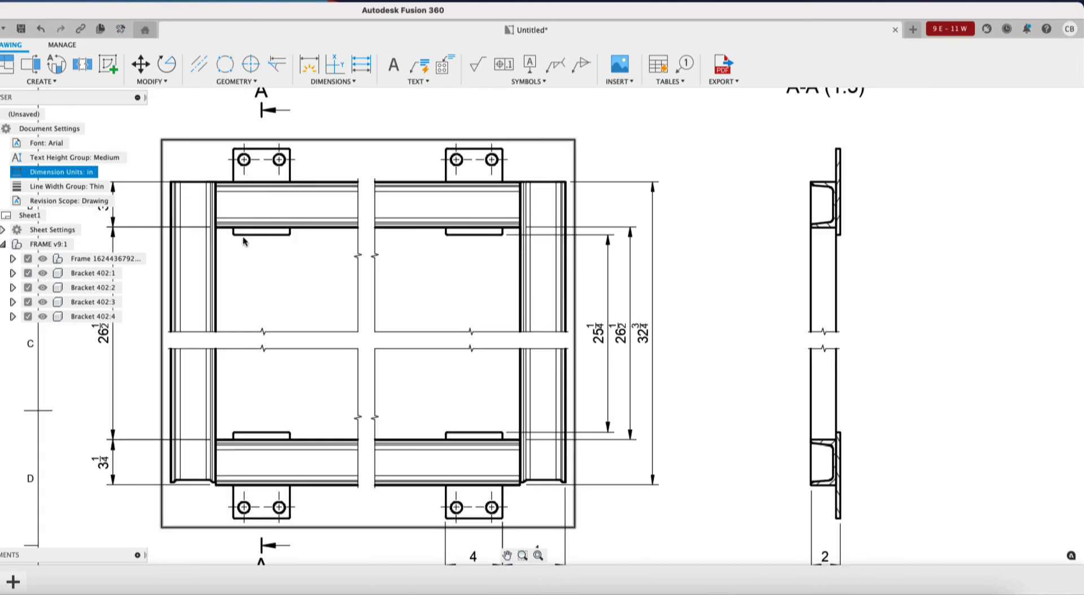
pyautogui.moveTo(651, 192); pyautogui.dragTo(734, 153, button='middle')
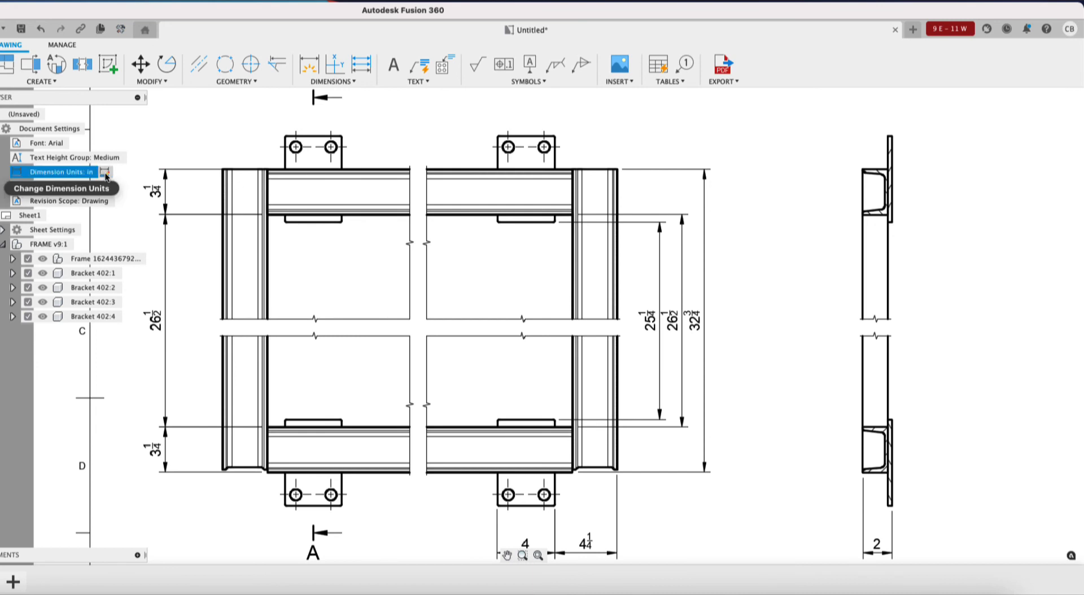
pyautogui.doubleClick(83, 173)
pyautogui.click(1015, 277)
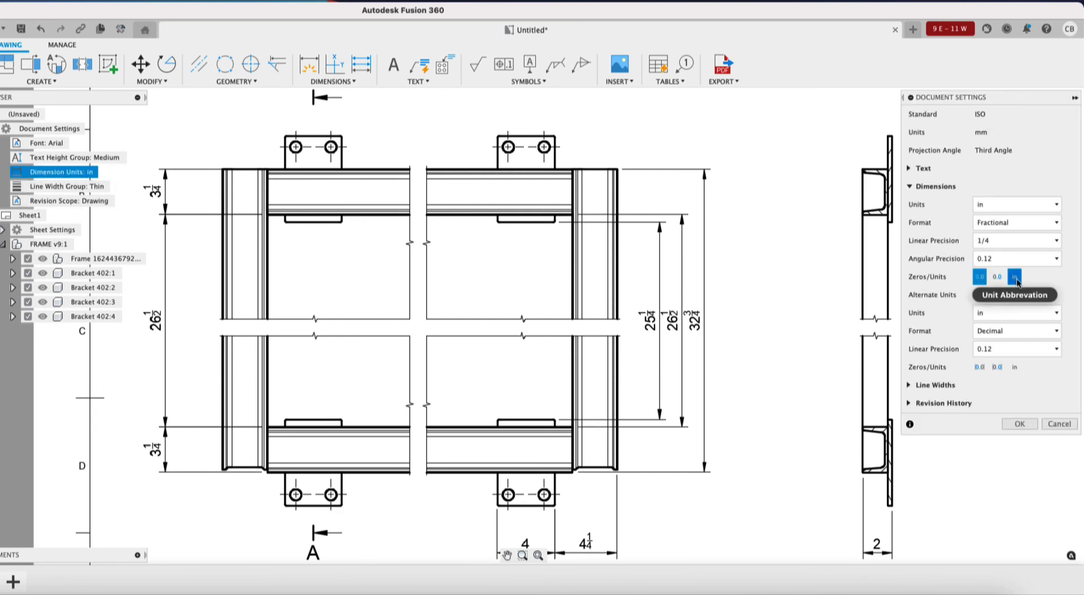
pyautogui.click(1019, 424)
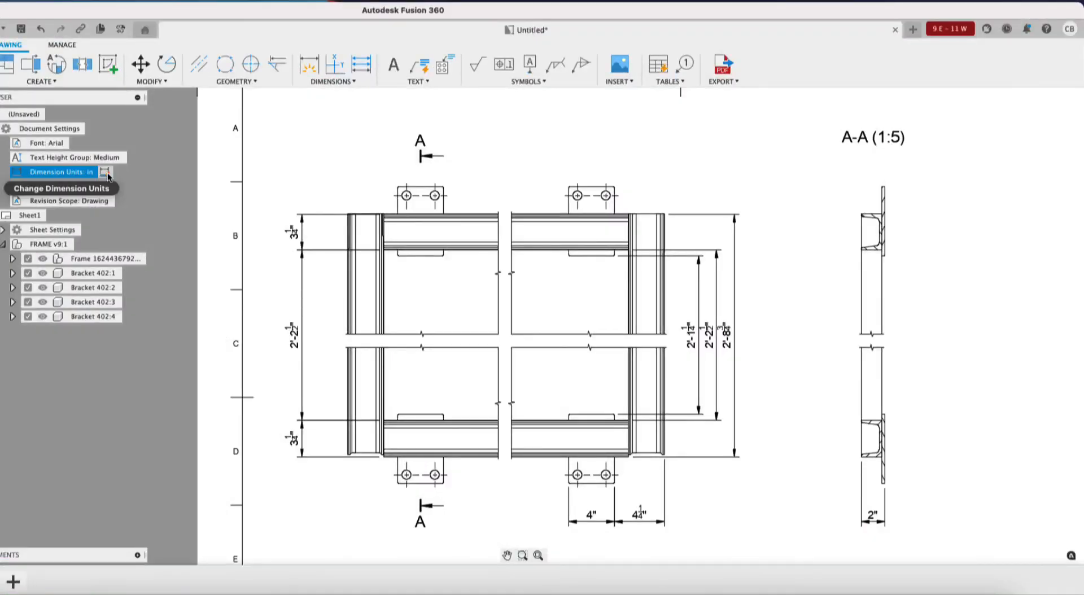
# Enable alternate units for the dimensions, using mm with a linear precision of 0
pyautogui.click(90, 173)
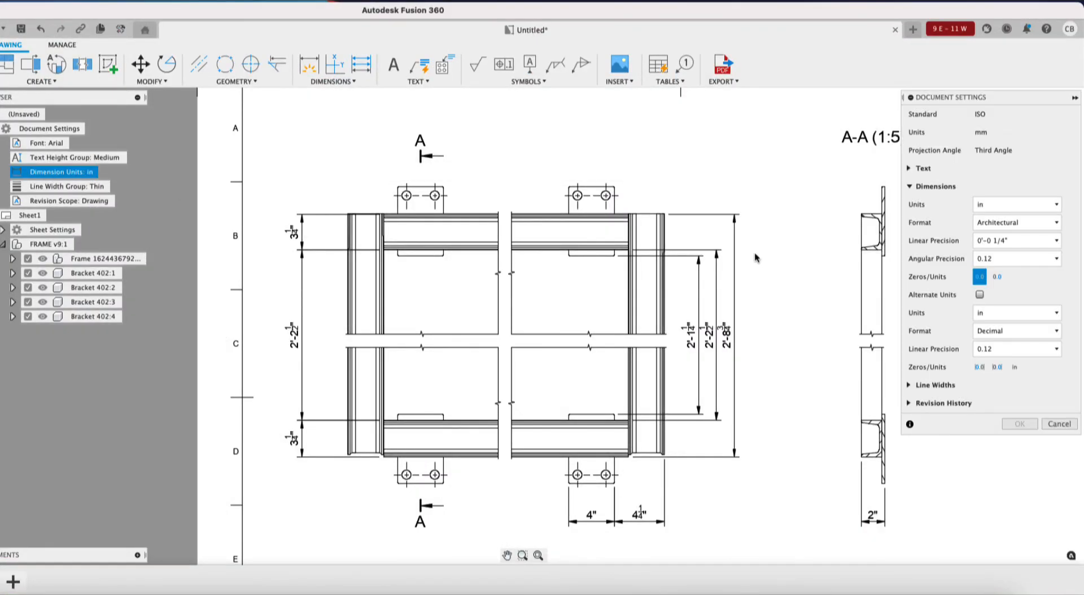
pyautogui.click(979, 294)
pyautogui.click(989, 311)
pyautogui.click(1003, 331)
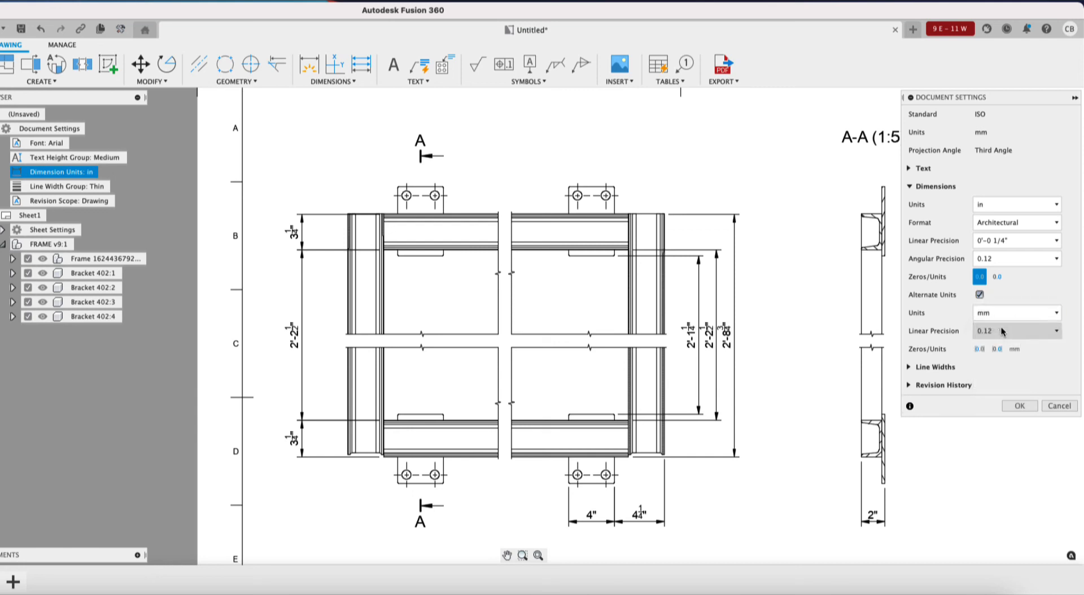
pyautogui.click(1009, 335)
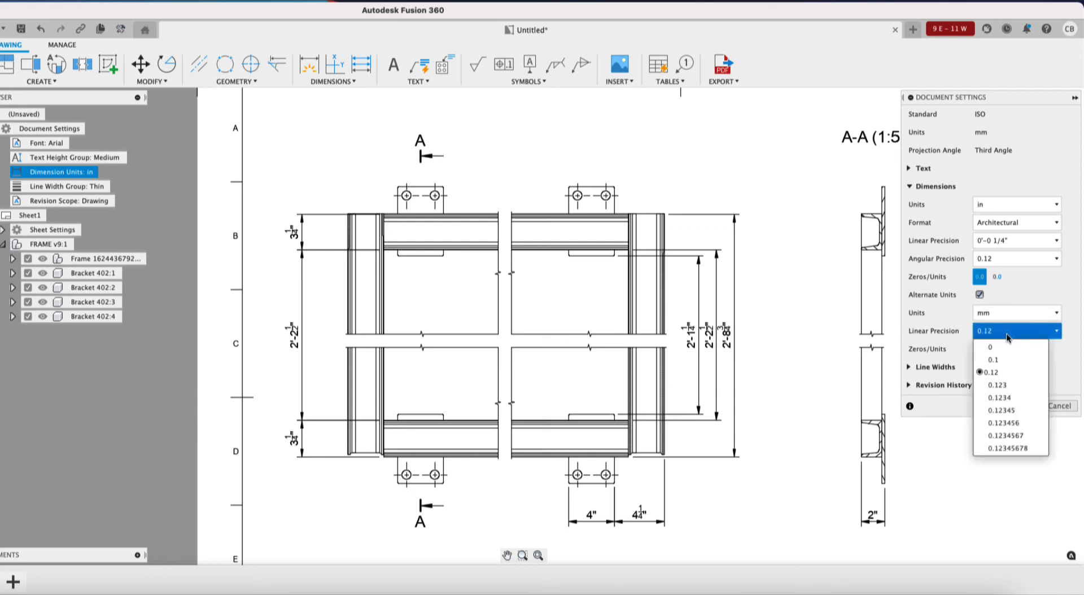
pyautogui.click(1007, 345)
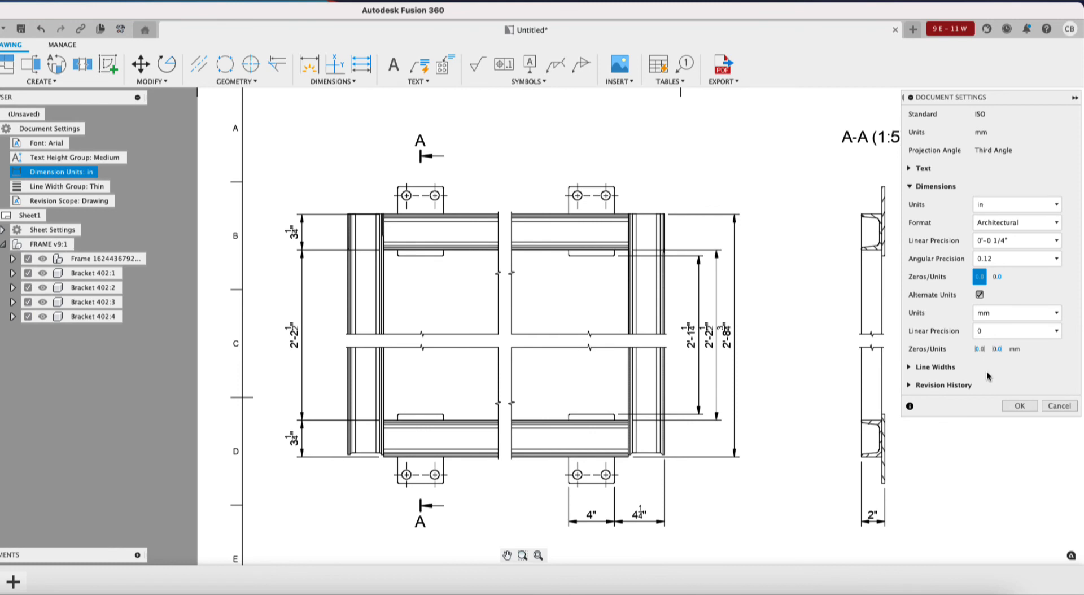
# Show leading zeros and the mm unit abbreviation on the alternate dimensions, and apply the document settings
pyautogui.click(980, 349)
pyautogui.click(997, 349)
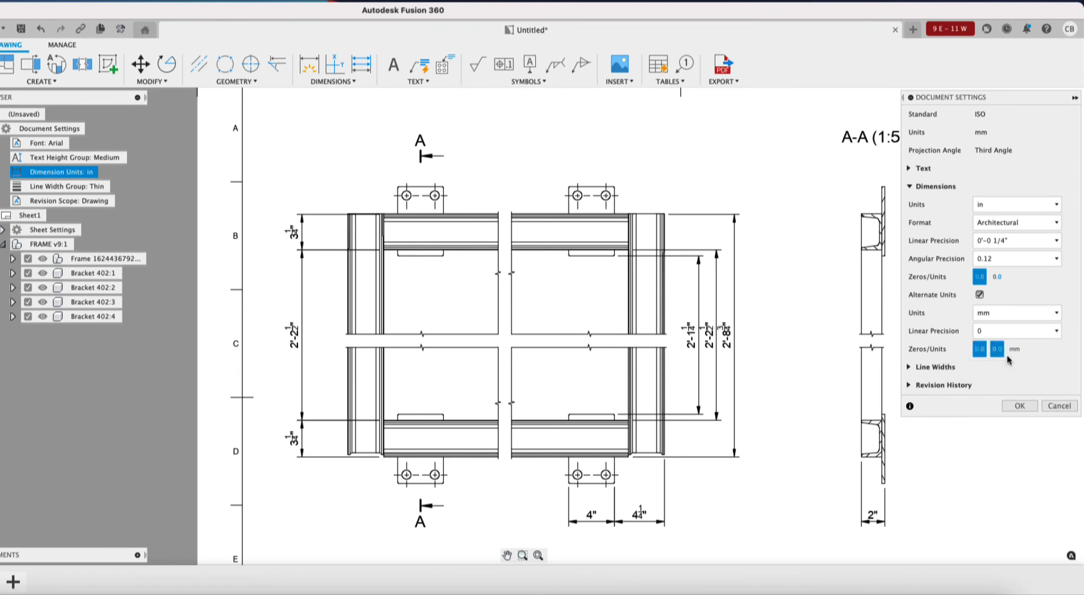
pyautogui.click(997, 349)
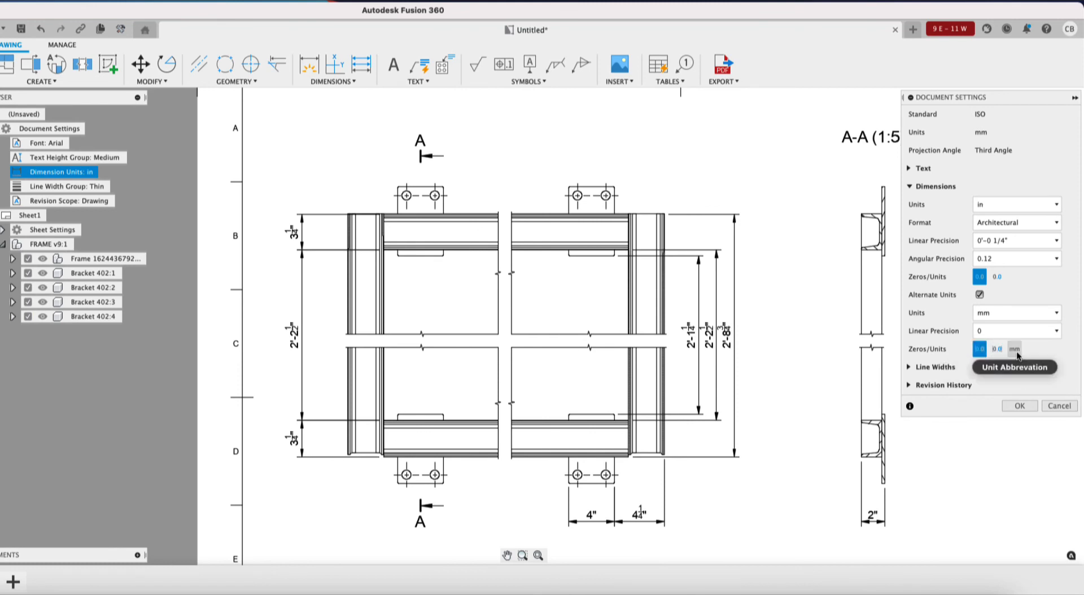
pyautogui.click(1015, 349)
pyautogui.click(1018, 406)
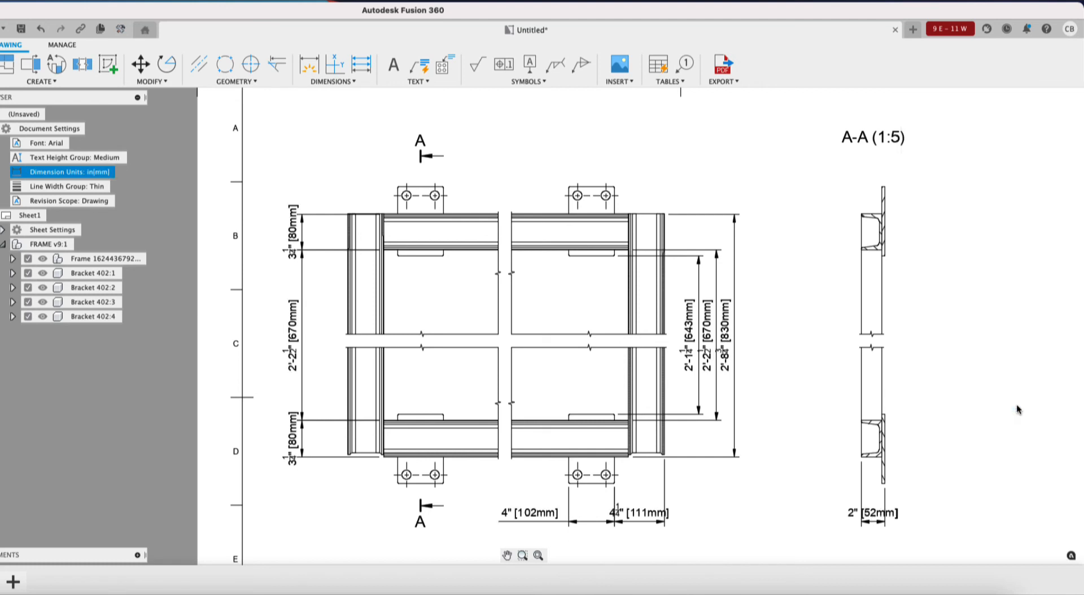